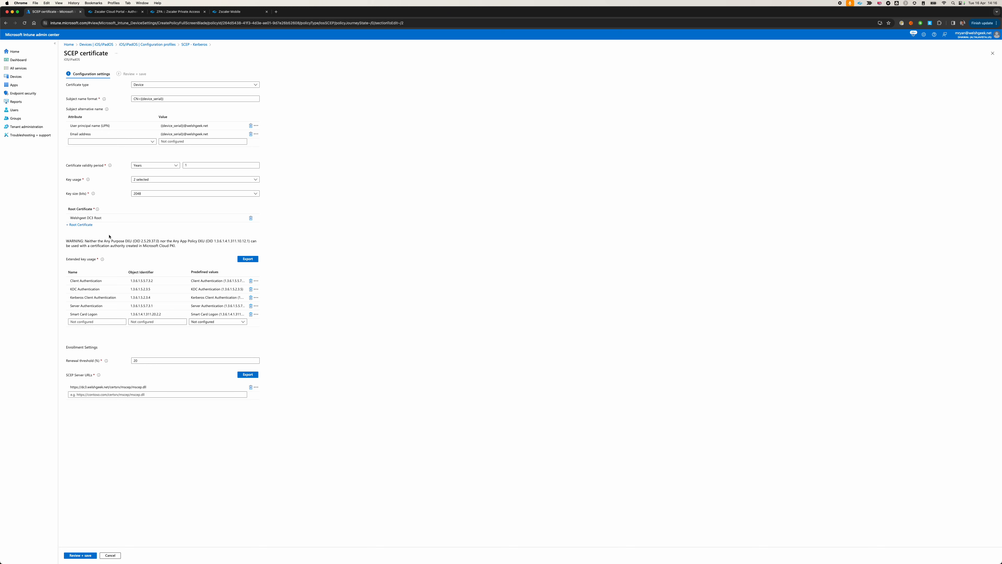
Check the extended key usage entries of the SCEP certificate and return to the SCEP - Kerberos profile, discarding unsaved edits.
{"action": "left_click", "coordinate": [107, 279]}
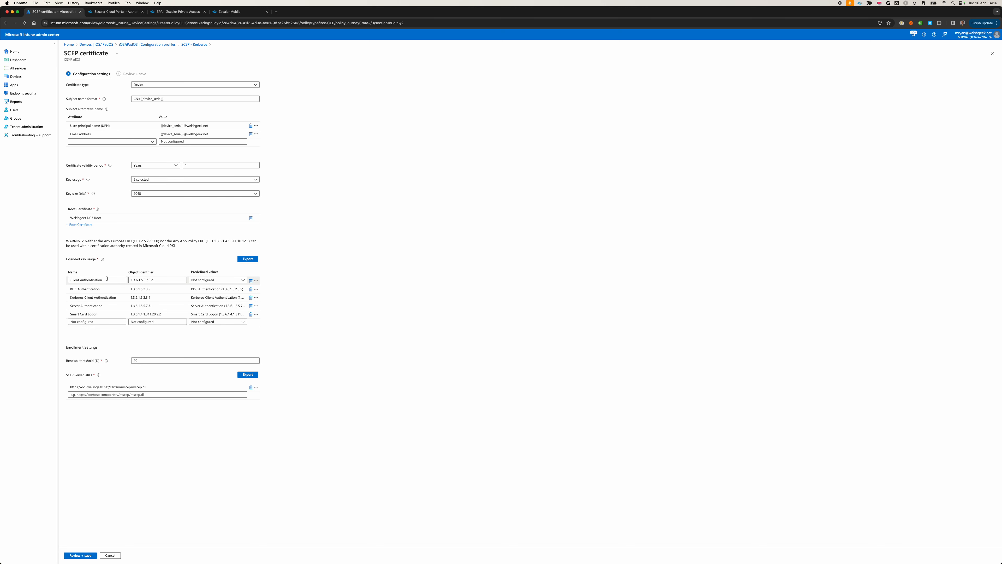
{"action": "left_click", "coordinate": [90, 253]}
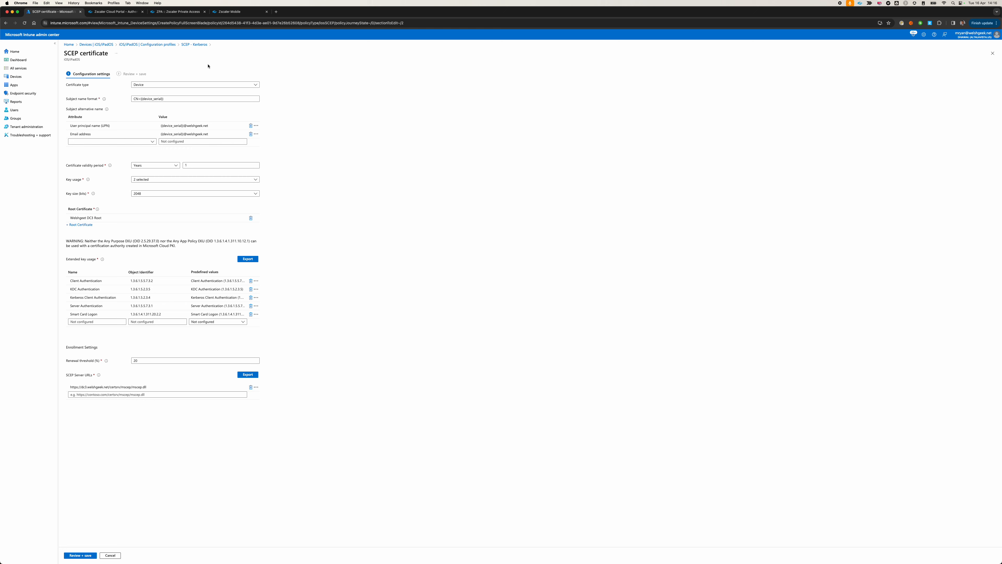
{"action": "left_click", "coordinate": [194, 44]}
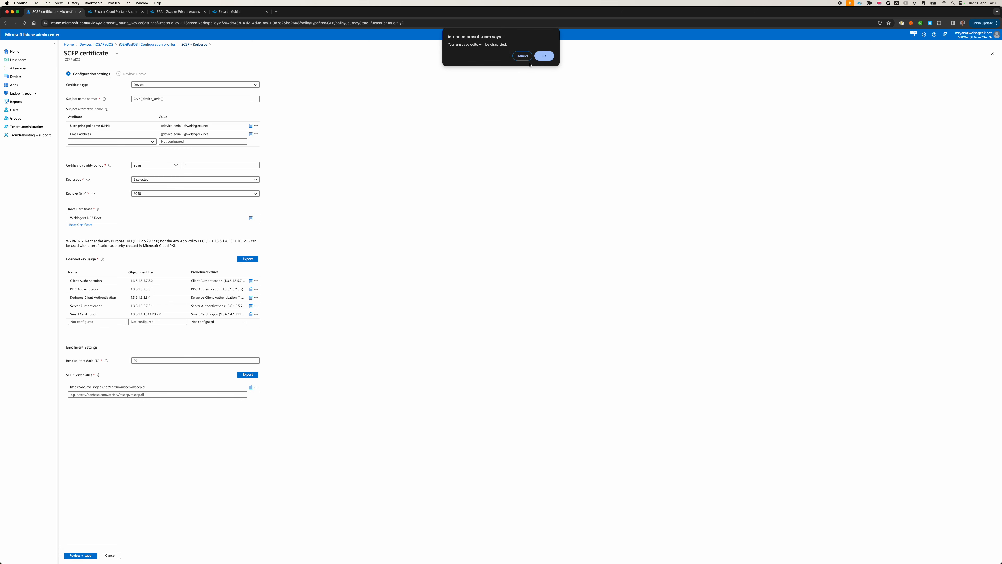
{"action": "left_click", "coordinate": [543, 55]}
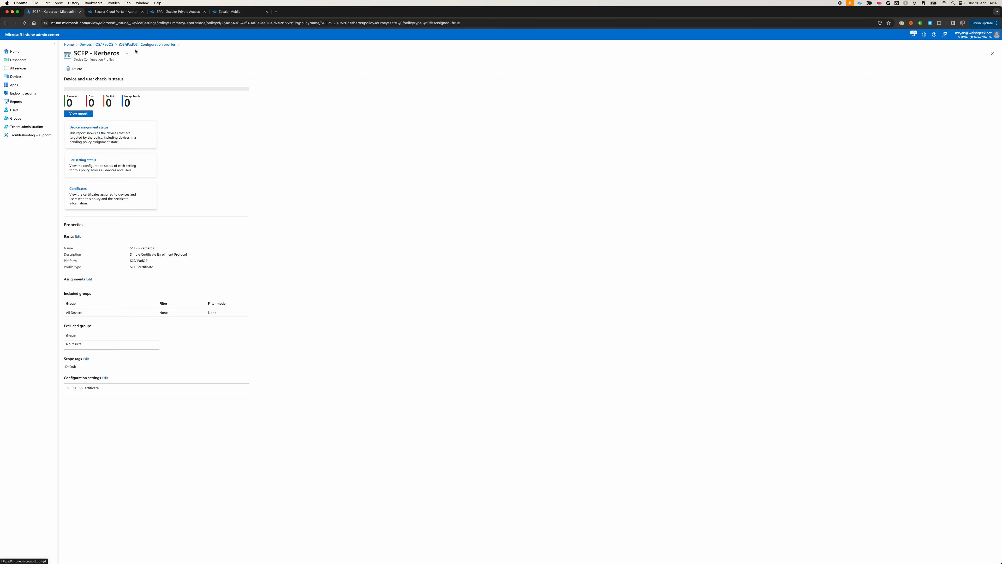
Open the SCEP - SSO - Kerberos Ext configuration profile and review the domains in its single sign-on app extension settings.
{"action": "left_click", "coordinate": [139, 45]}
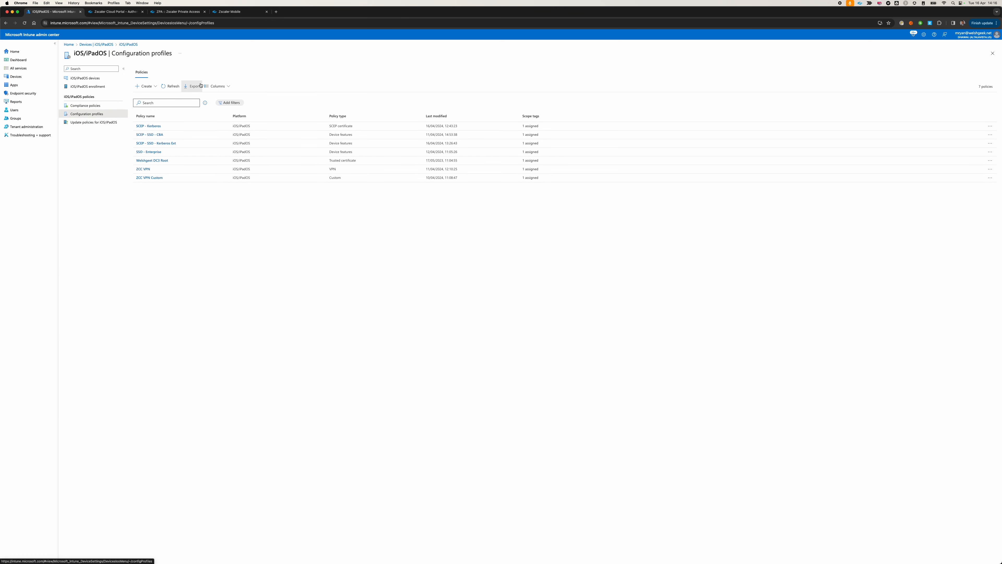
{"action": "left_click", "coordinate": [158, 144]}
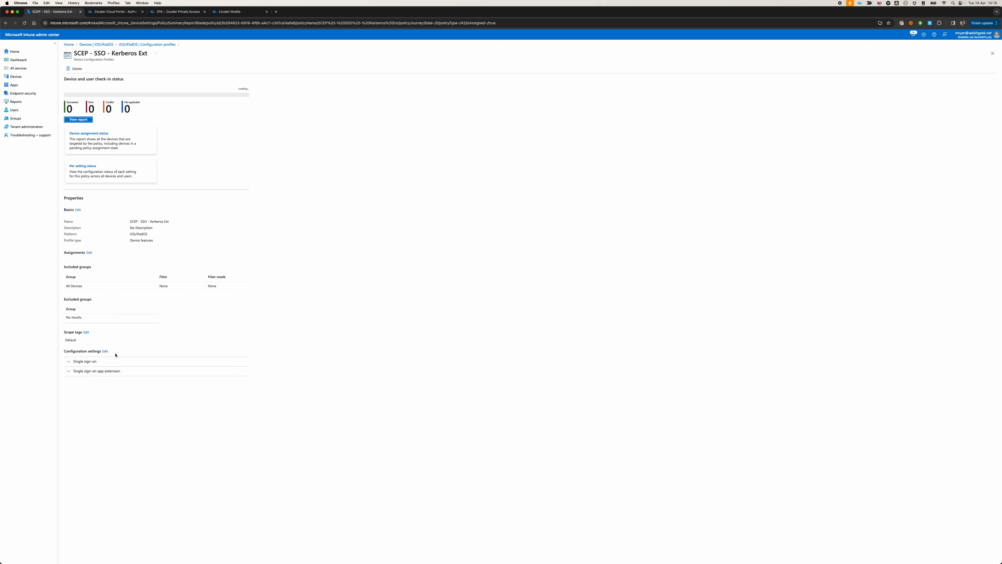
{"action": "left_click", "coordinate": [70, 365]}
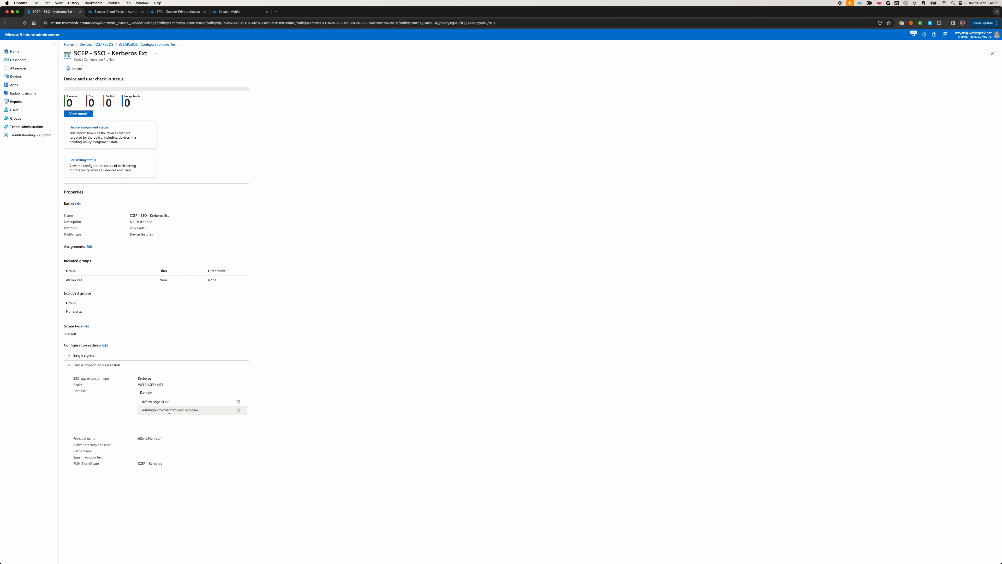
{"action": "left_click", "coordinate": [201, 411]}
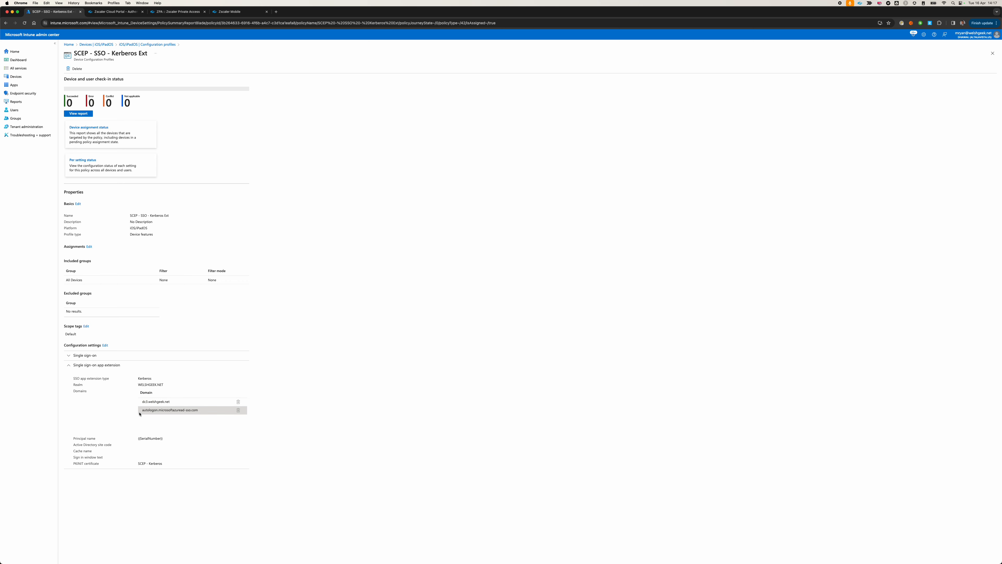
{"action": "triple_click", "coordinate": [142, 410]}
{"action": "left_click_drag", "start_coordinate": [138, 411], "coordinate": [115, 421]}
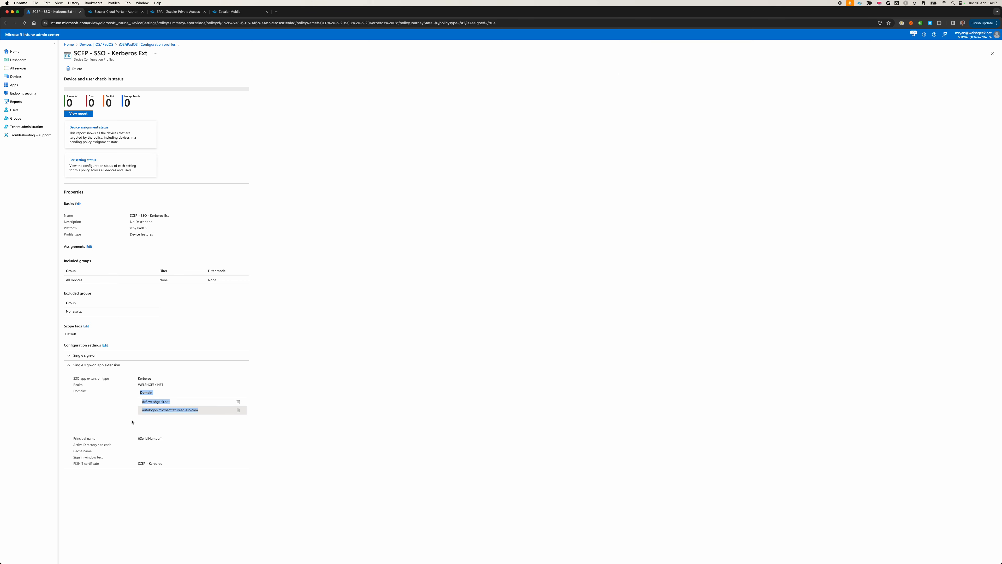
{"action": "left_click", "coordinate": [155, 422]}
Open the ZCC VPN Custom profile's configuration file and highlight the AuthName value {{serialnumber}} in its Sublime Text copy.
{"action": "left_click", "coordinate": [149, 44]}
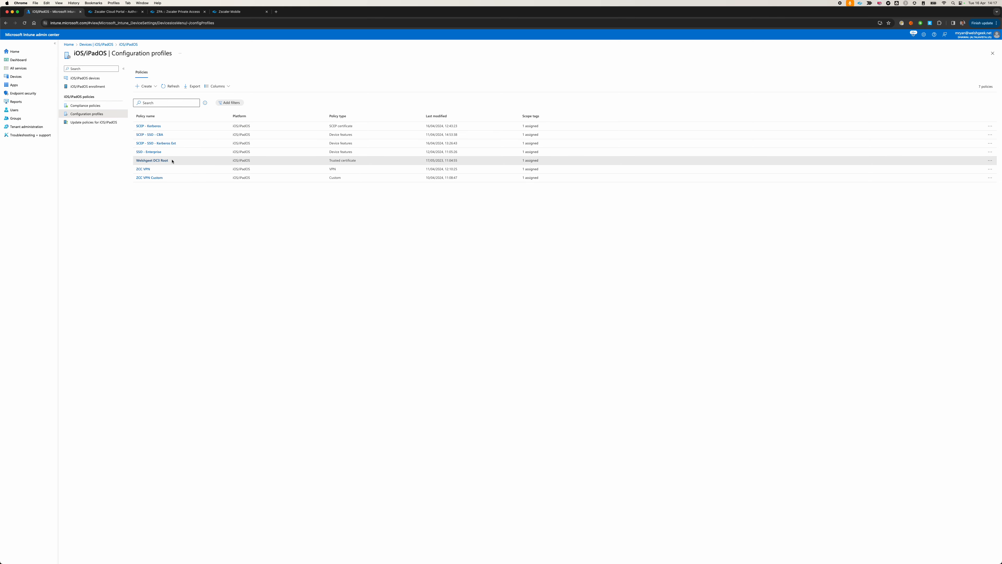
{"action": "left_click", "coordinate": [145, 178]}
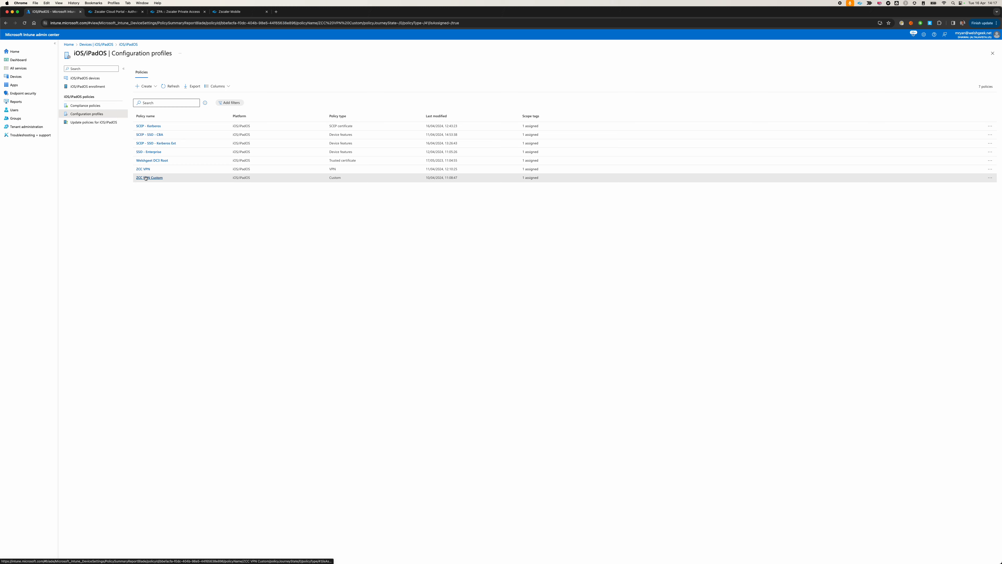
{"action": "left_click", "coordinate": [101, 372]}
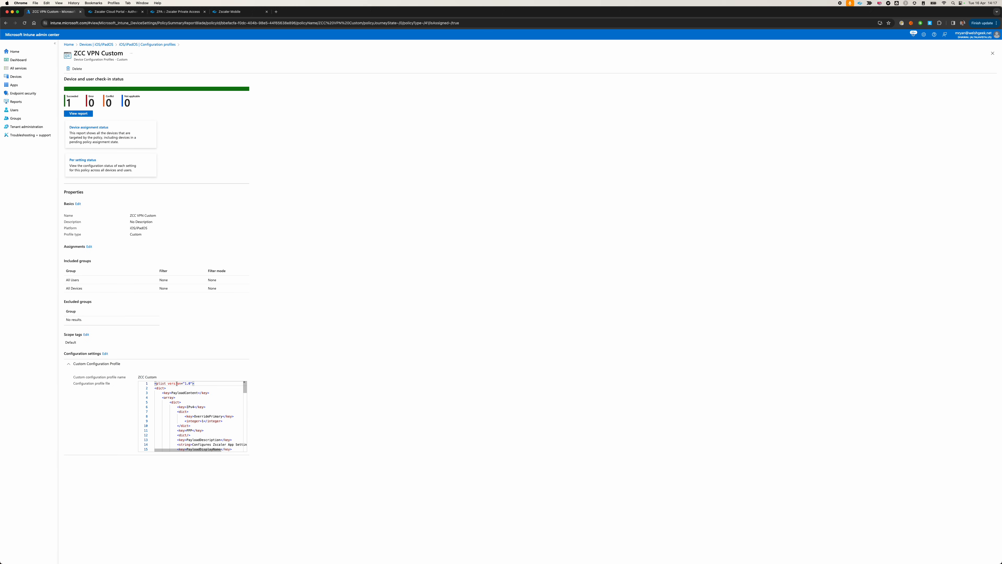
{"action": "scroll", "coordinate": [222, 403], "scroll_direction": "down", "scroll_amount": 3}
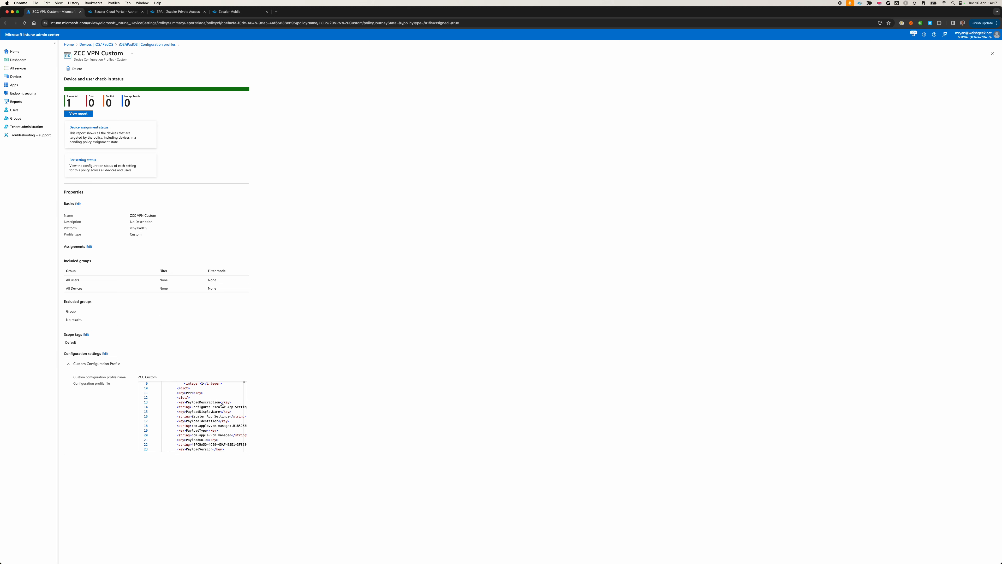
{"action": "key", "text": "super+Tab"}
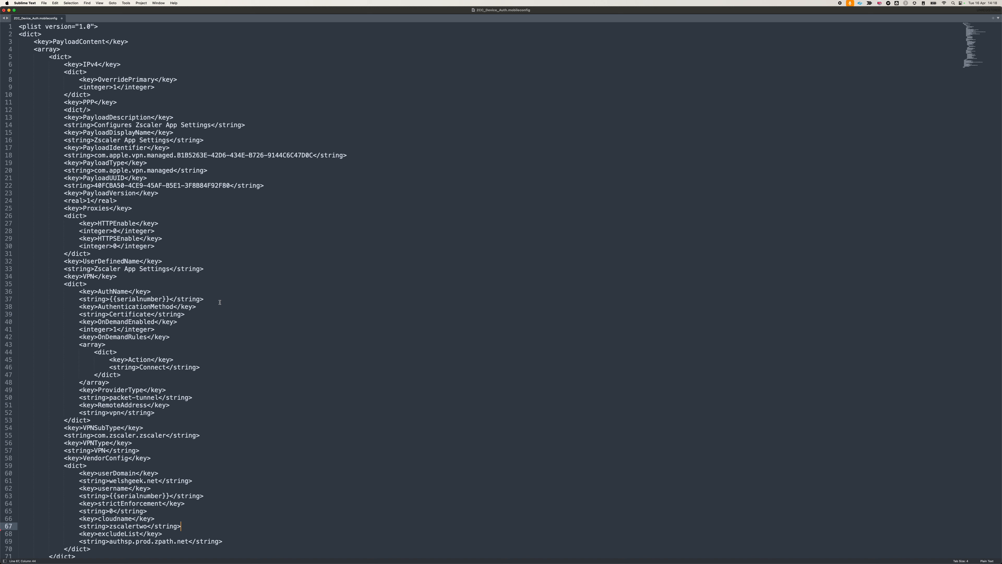
{"action": "left_click_drag", "start_coordinate": [109, 299], "coordinate": [167, 299]}
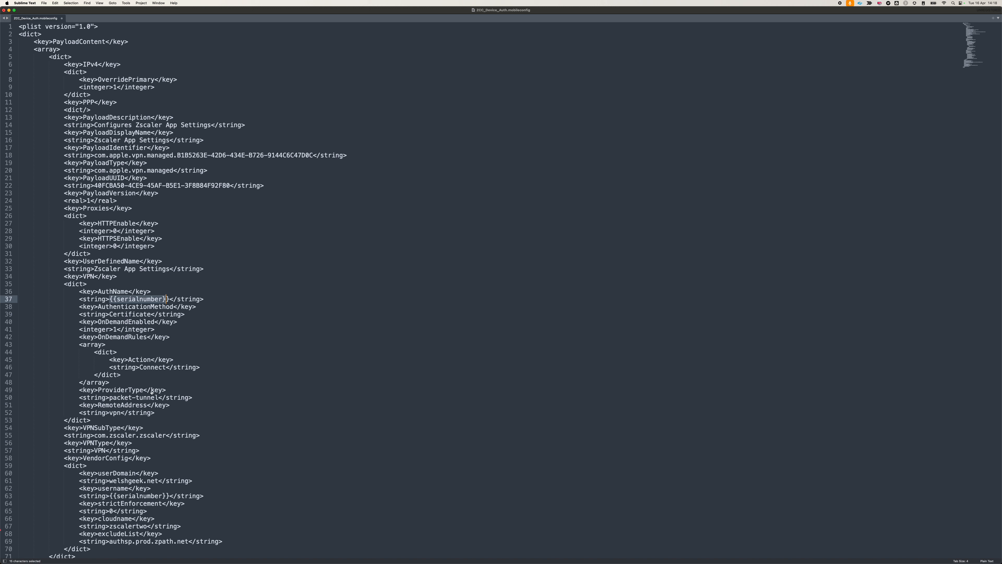
Switch to the remote domain controller and inspect the properties of the Active Directory user named after the device's serial number.
{"action": "key", "text": "super+Tab"}
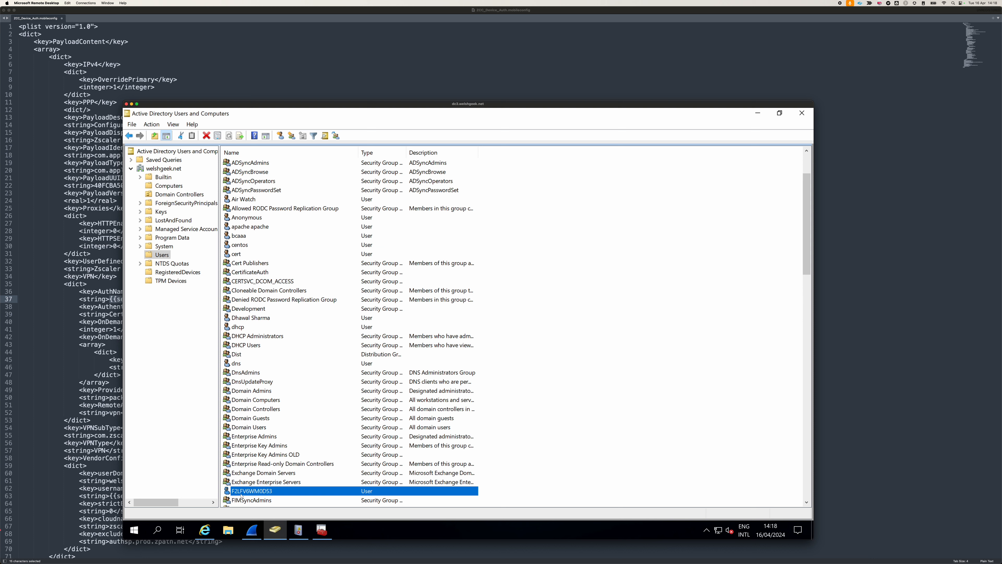
{"action": "double_click", "coordinate": [255, 491]}
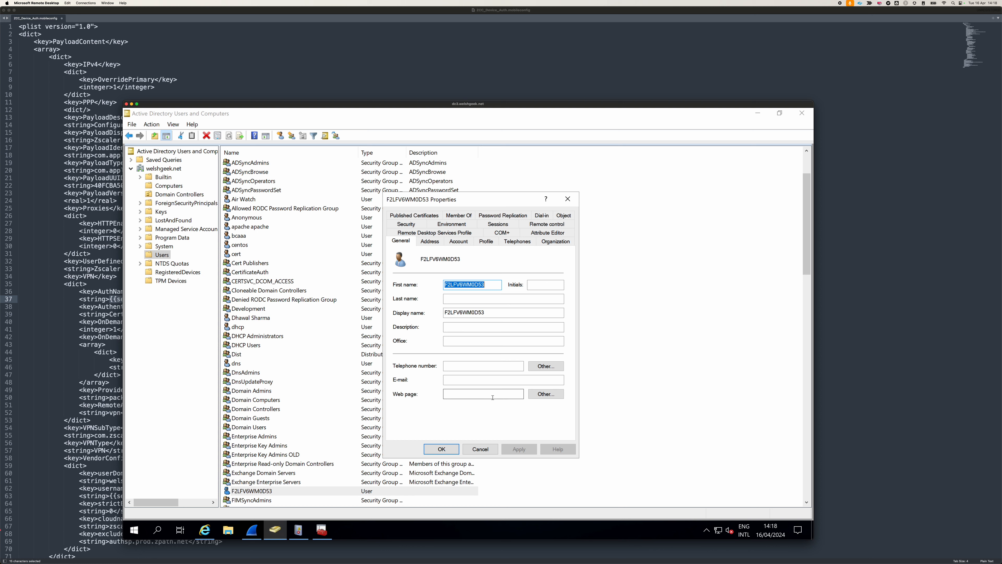
{"action": "left_click", "coordinate": [480, 449]}
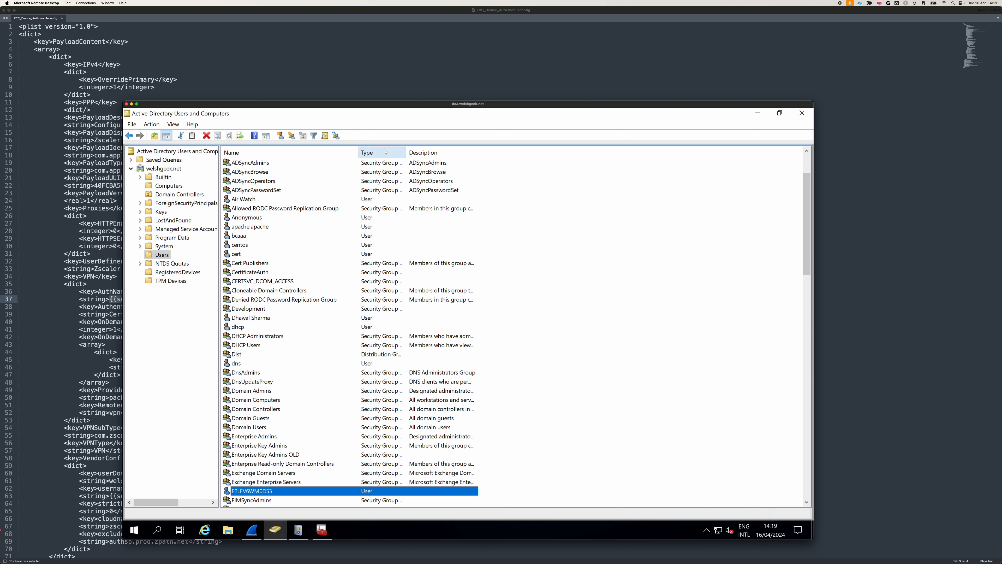
{"action": "left_click", "coordinate": [378, 61]}
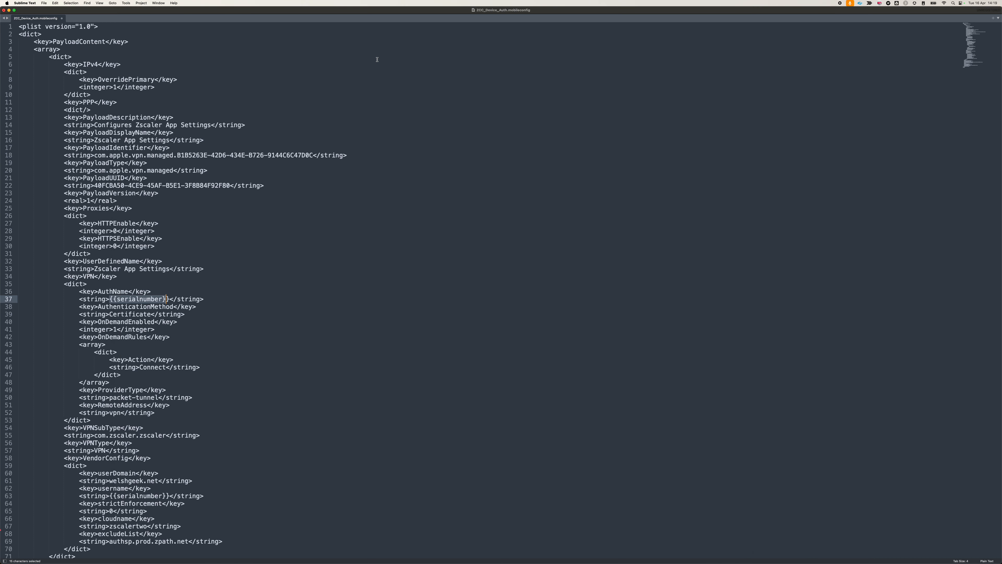
{"action": "key", "text": "super+Tab"}
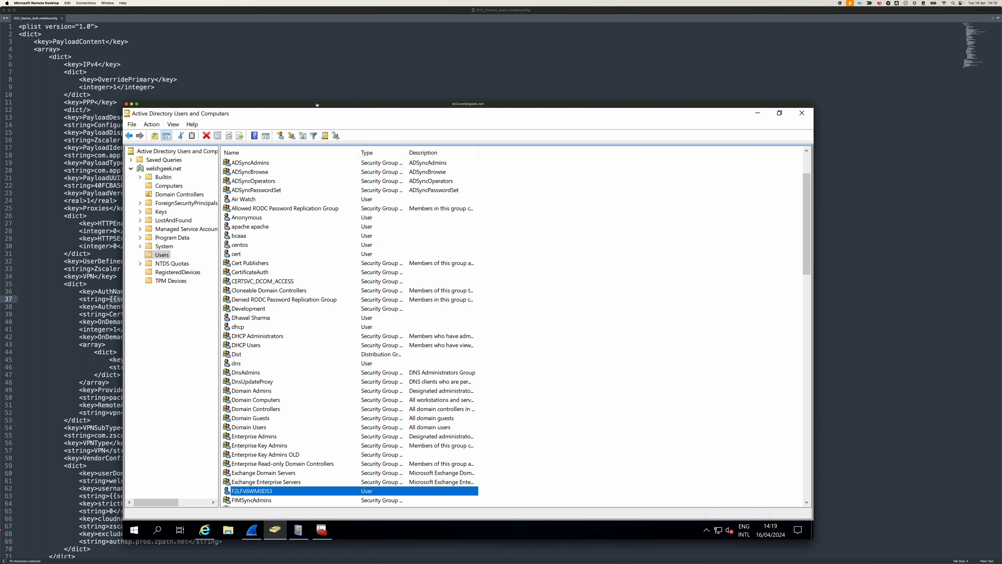
Switch to Chrome to review the Azure AD identity provider's SAML portal URL in ZIA and the enrolled devices in Zscaler Mobile.
{"action": "key", "text": "super+Tab"}
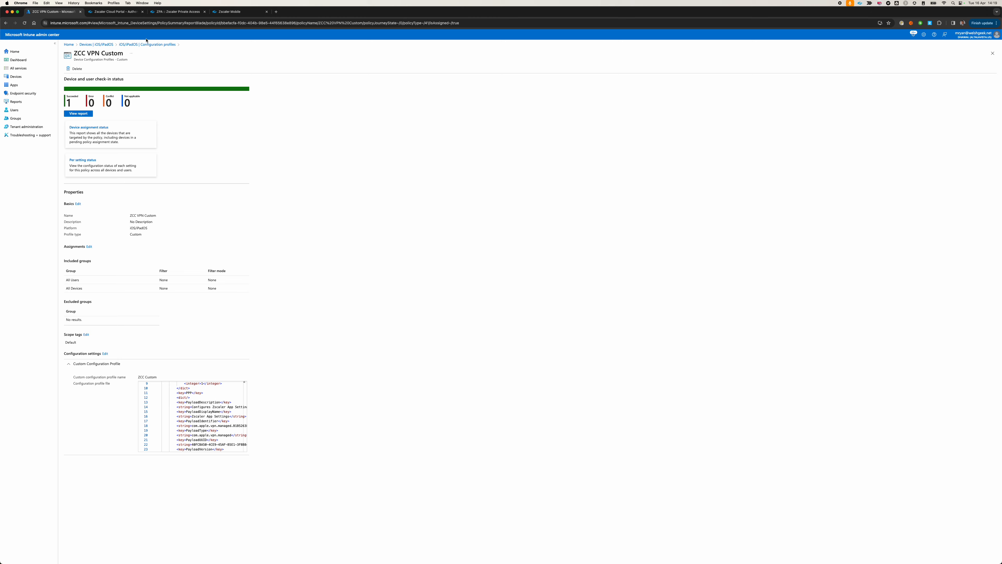
{"action": "left_click", "coordinate": [114, 12]}
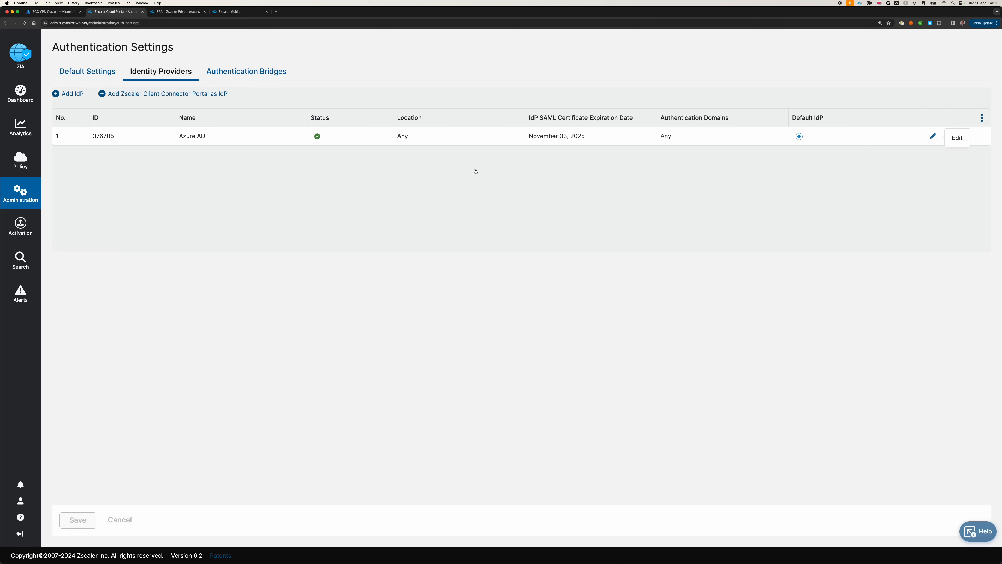
{"action": "left_click", "coordinate": [933, 136]}
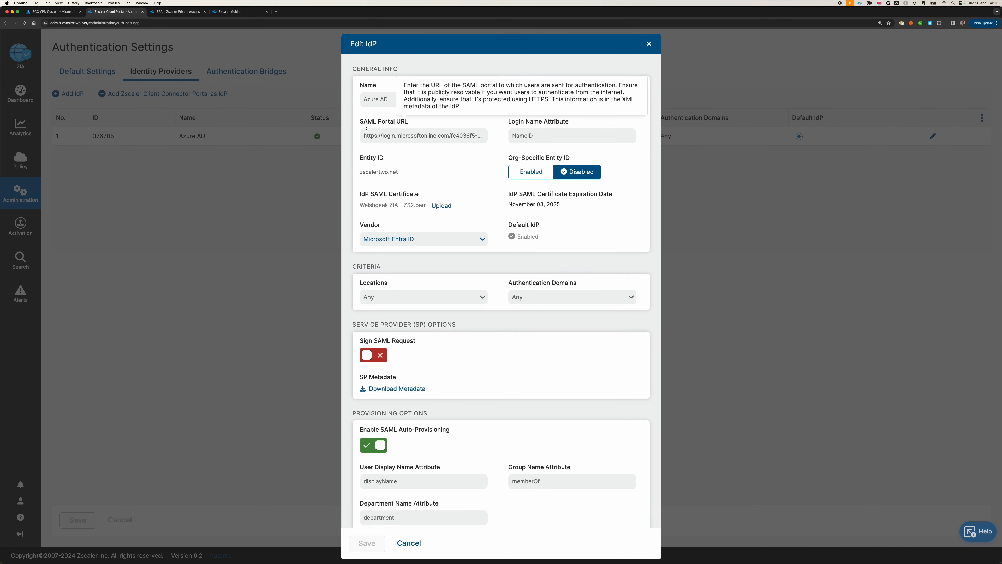
{"action": "left_click", "coordinate": [458, 134]}
{"action": "left_click_drag", "start_coordinate": [458, 131], "coordinate": [489, 143]}
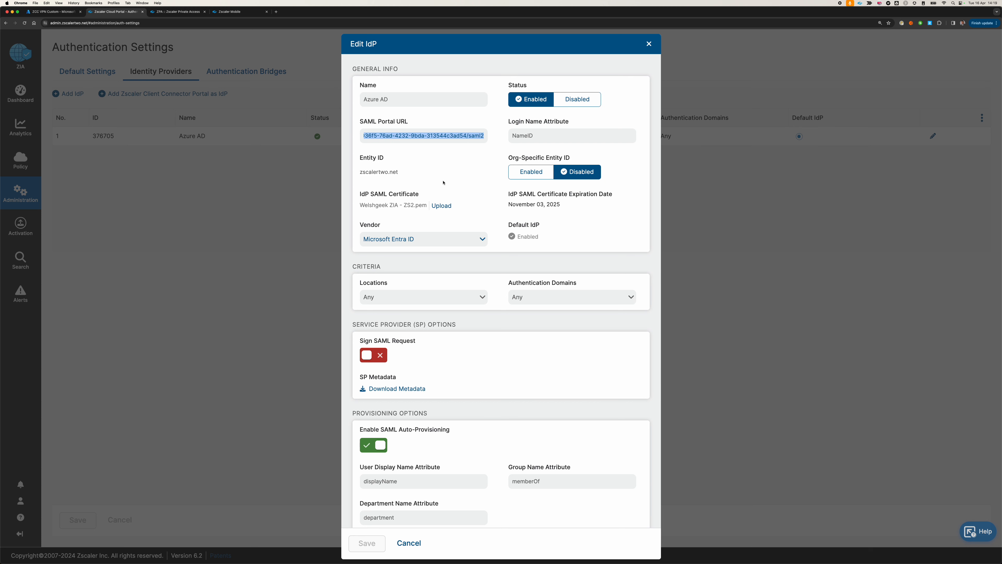
{"action": "left_click", "coordinate": [409, 542]}
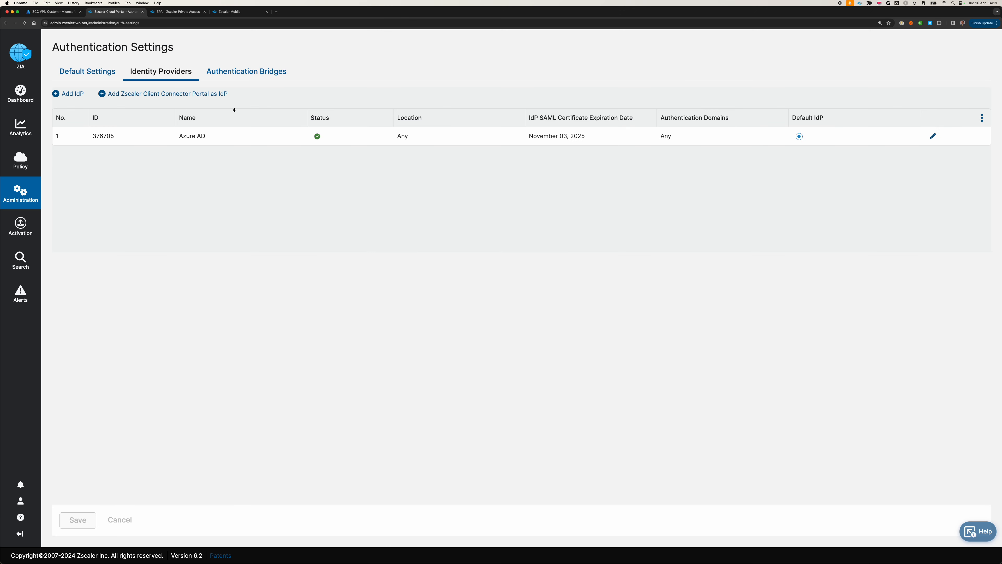
{"action": "left_click", "coordinate": [228, 12]}
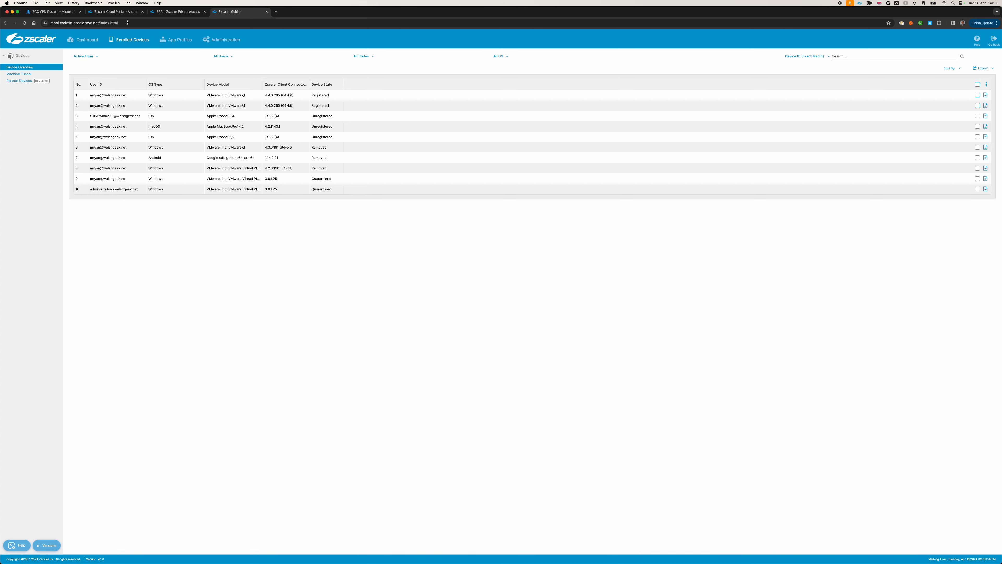
{"action": "left_click", "coordinate": [54, 13]}
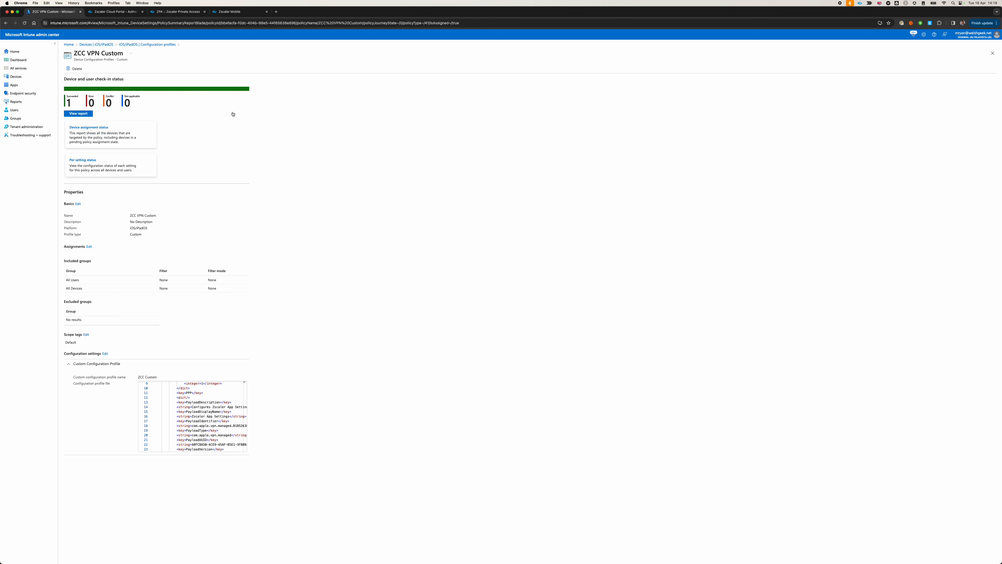
Switch to Apple Configurator and add profile.mobileconfig from Downloads to the iPhone, with the phone's VPN & Device Management page mirrored in QuickTime Player.
{"action": "key", "text": "super+Tab"}
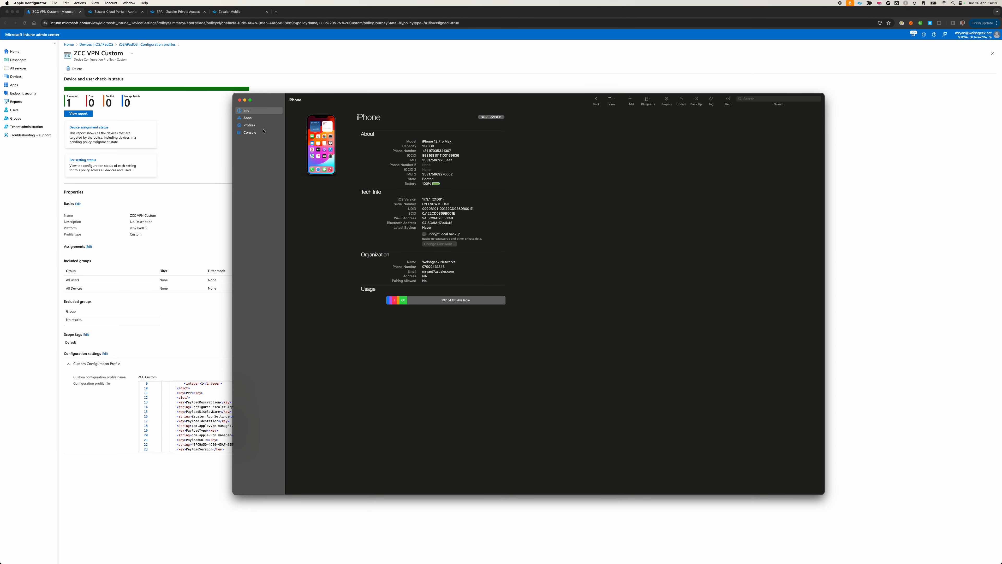
{"action": "left_click", "coordinate": [248, 125]}
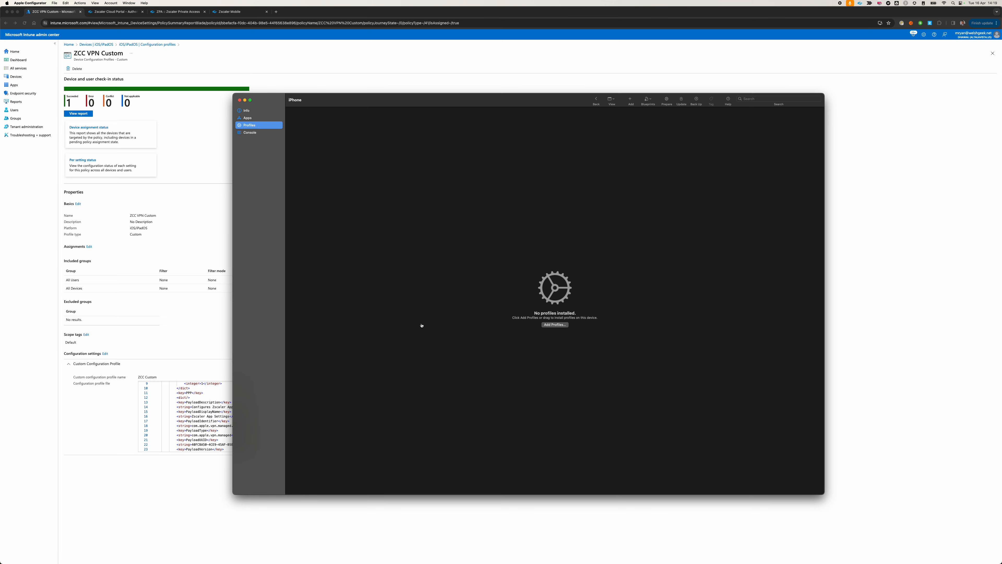
{"action": "key", "text": "super+Tab"}
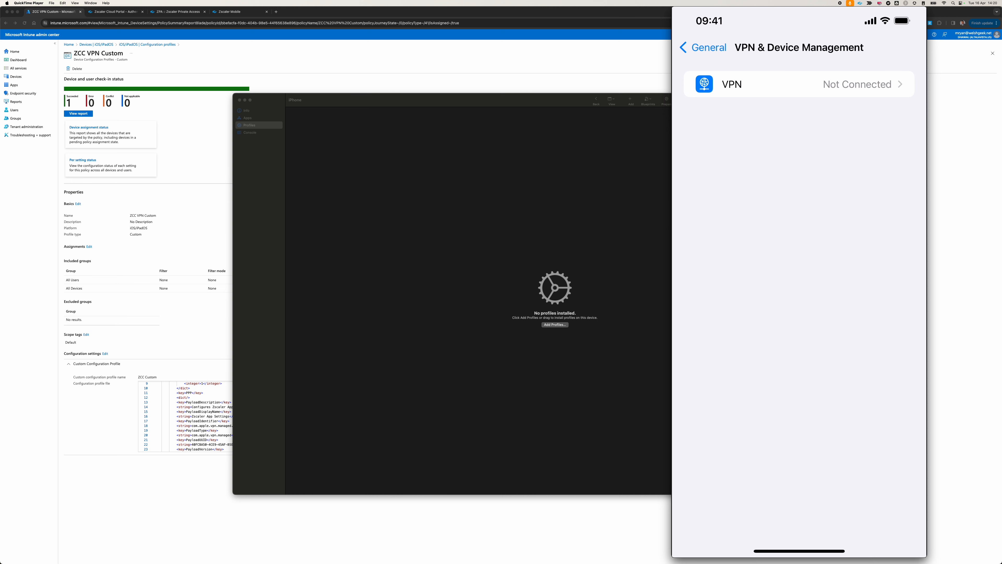
{"action": "left_click", "coordinate": [549, 327]}
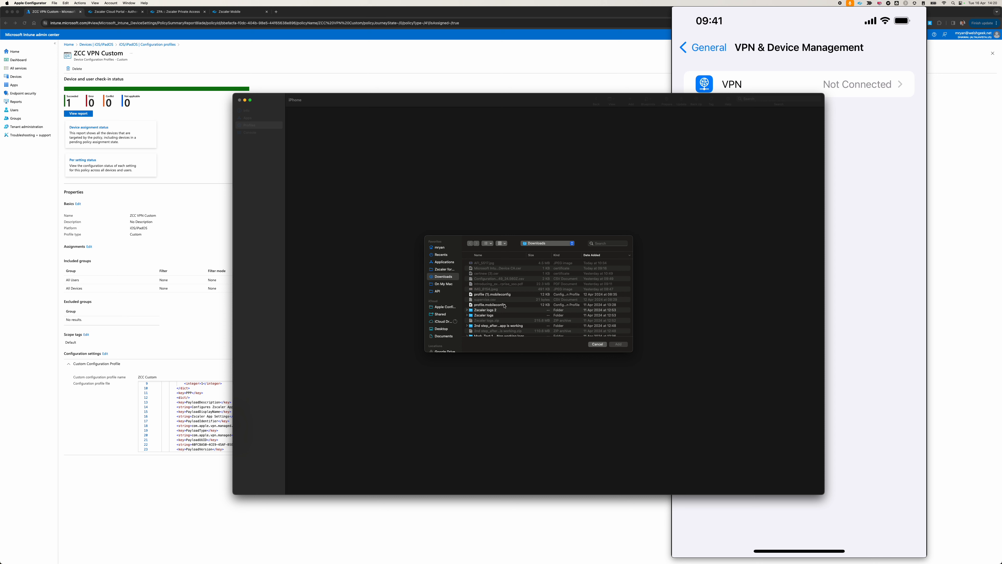
{"action": "left_click", "coordinate": [504, 305]}
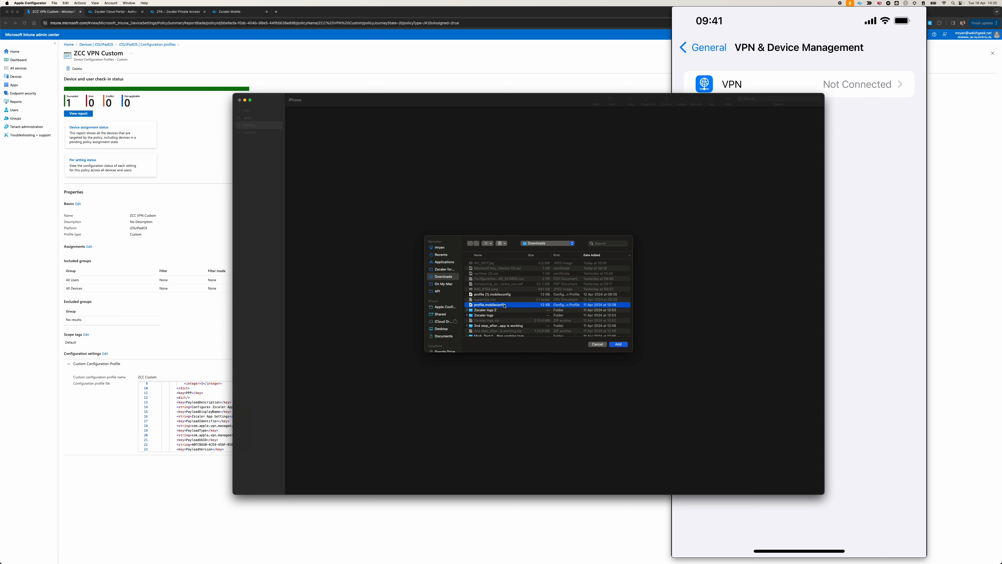
{"action": "left_click", "coordinate": [618, 344]}
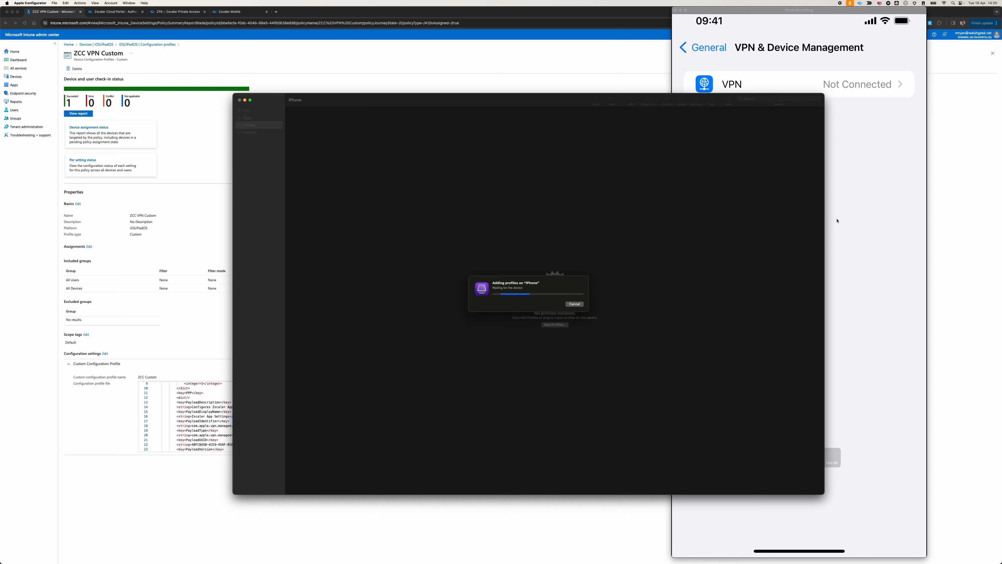
{"action": "left_click", "coordinate": [849, 224]}
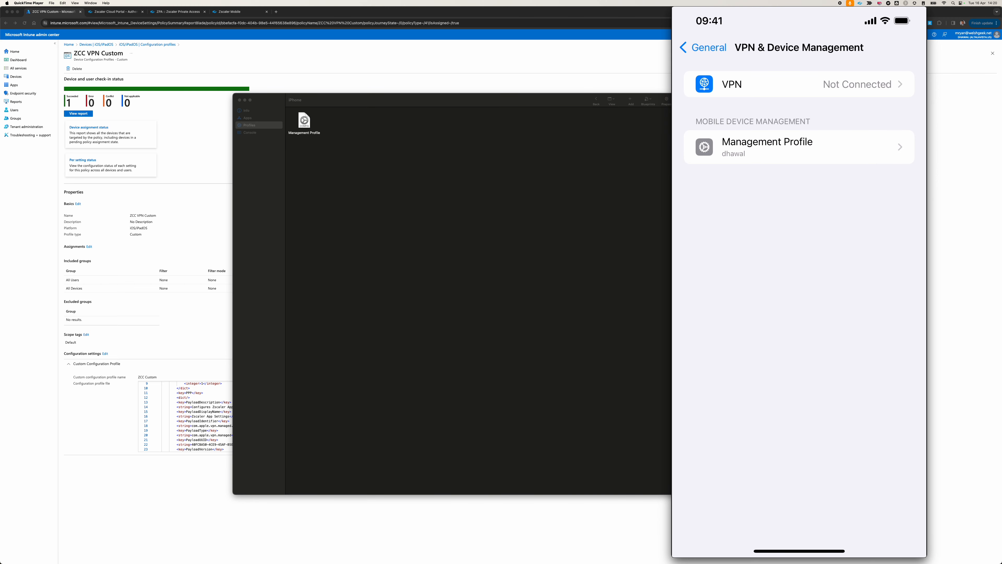
{"action": "mouse_move", "coordinate": [861, 168]}
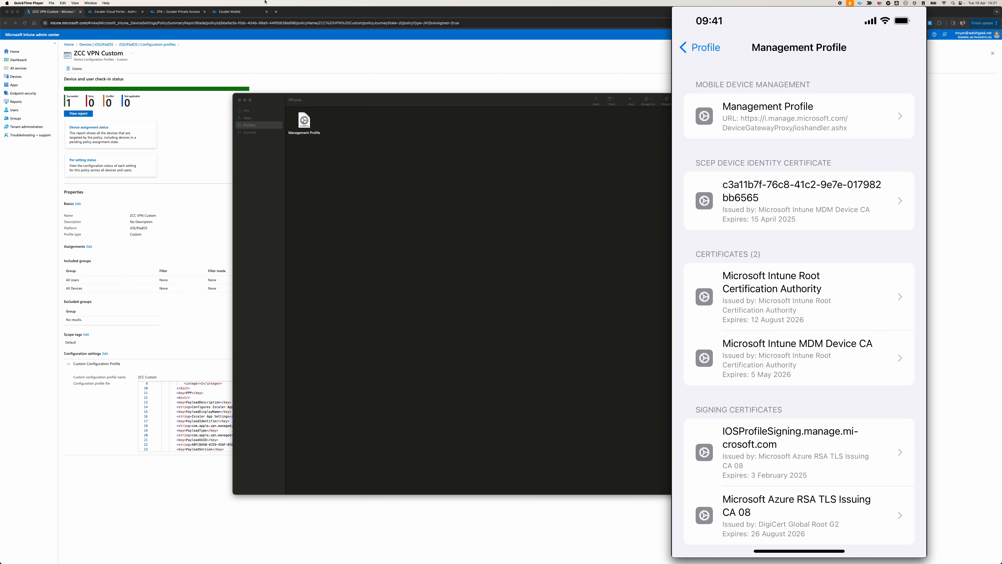
Switch to Chrome to review Intune's iOS/iPadOS configuration profiles, and return to the Extensible Single Sign On profile on the mirrored iPhone.
{"action": "left_click", "coordinate": [178, 67]}
{"action": "left_click", "coordinate": [147, 44]}
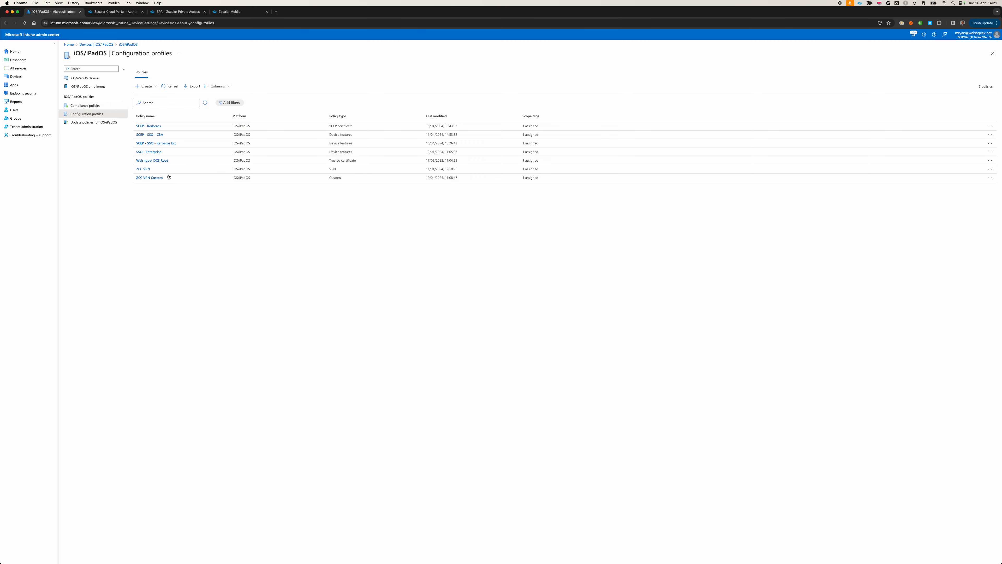
{"action": "key", "text": "super+Tab"}
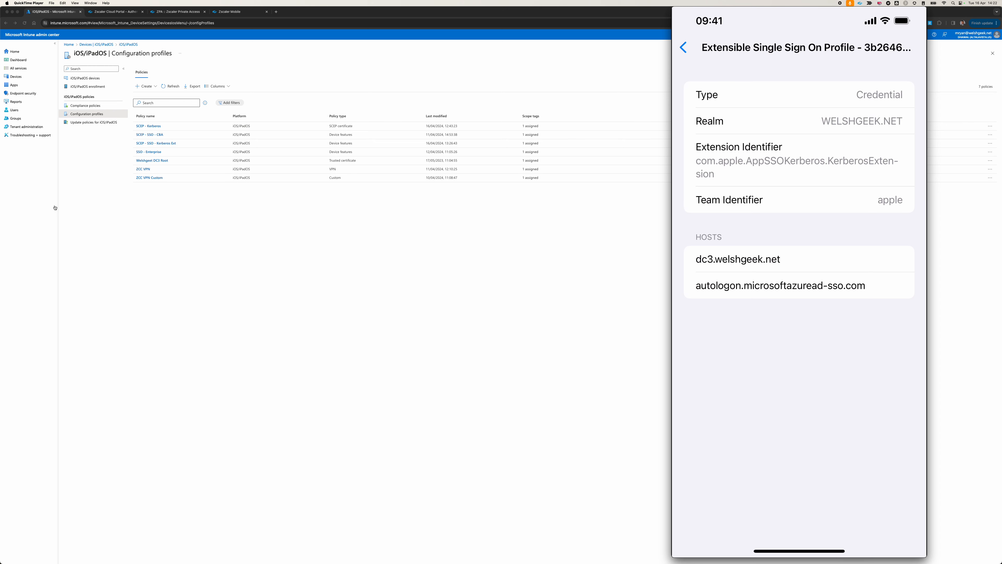
Switch to the Wireshark capture on the remote domain controller, reset its text zoom to normal size and go to the latest packets.
{"action": "key", "text": "super+Tab"}
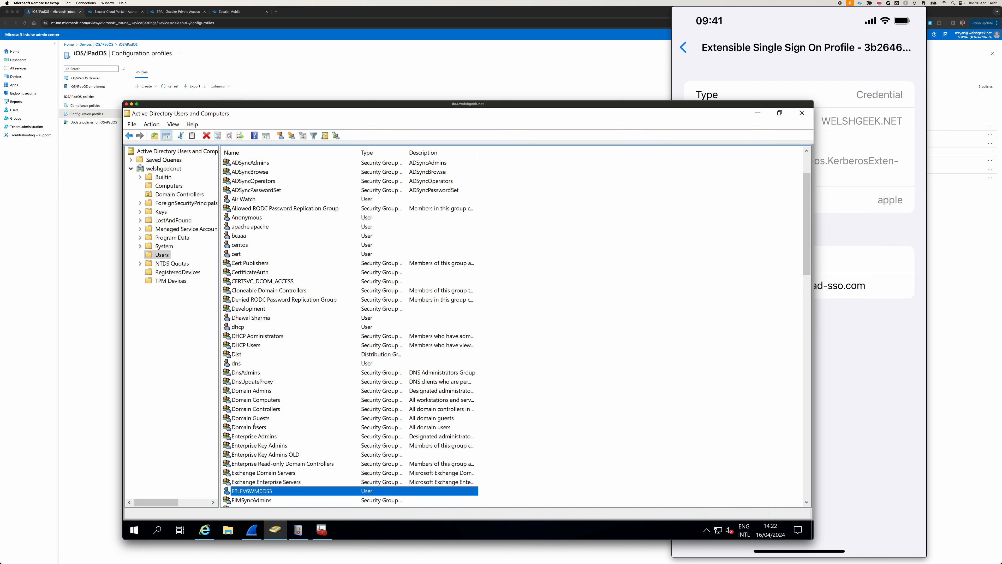
{"action": "left_click", "coordinate": [252, 531]}
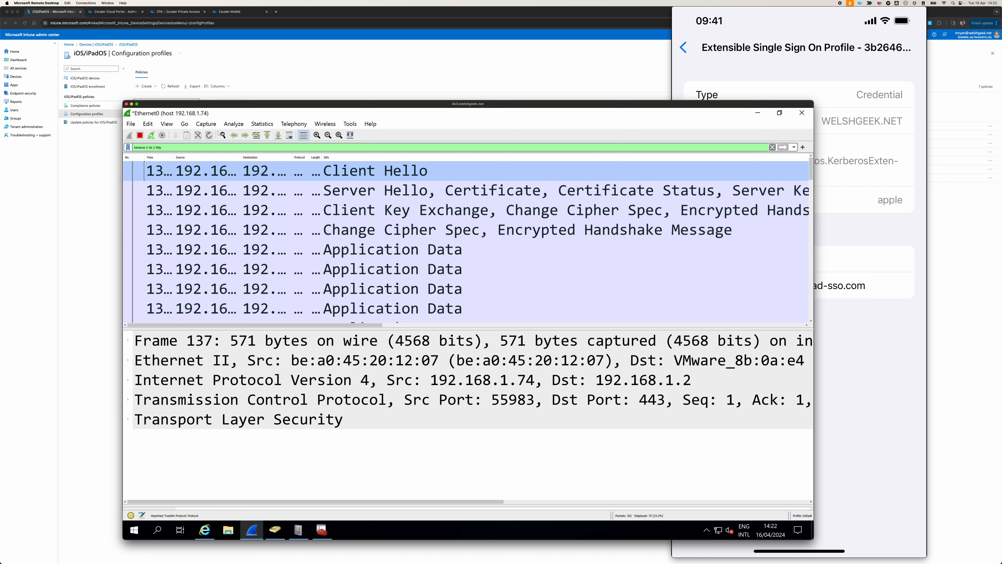
{"action": "left_click", "coordinate": [166, 123]}
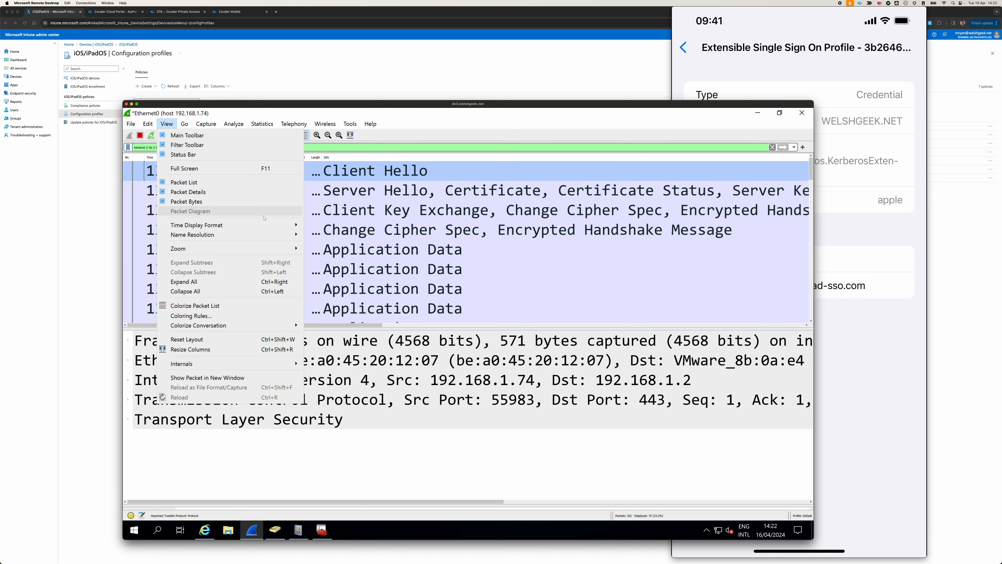
{"action": "mouse_move", "coordinate": [285, 248]}
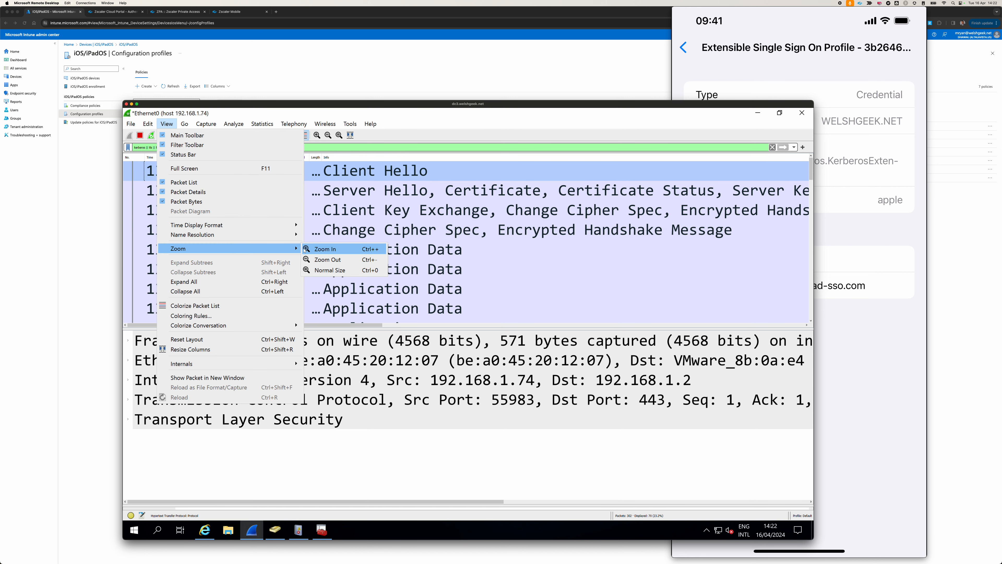
{"action": "left_click", "coordinate": [317, 260]}
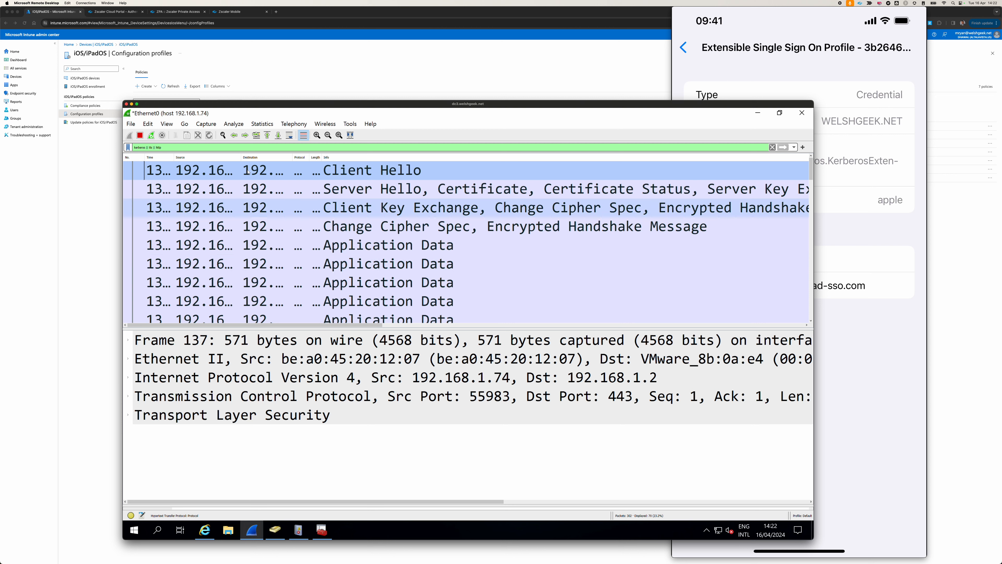
{"action": "left_click", "coordinate": [166, 123]}
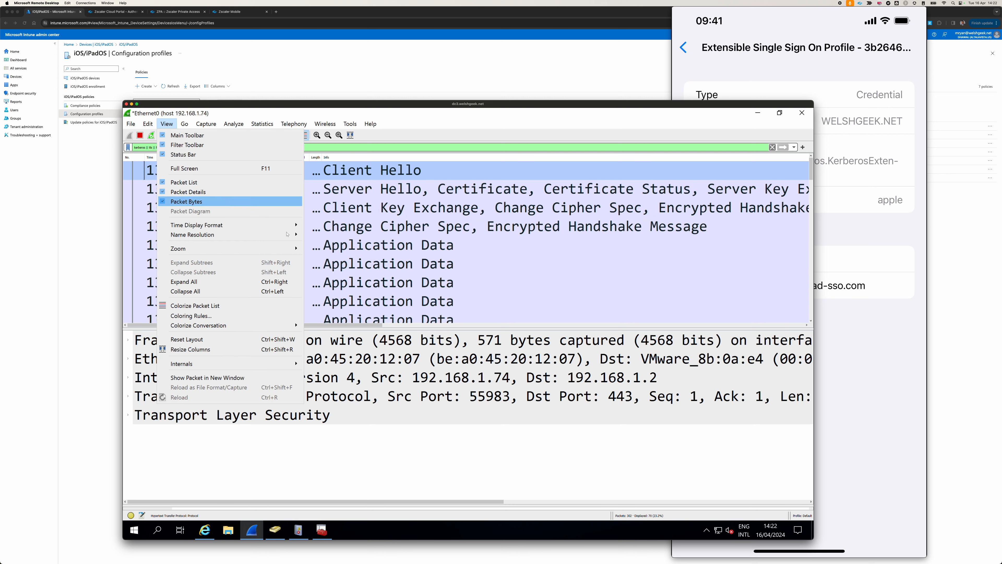
{"action": "mouse_move", "coordinate": [294, 248]}
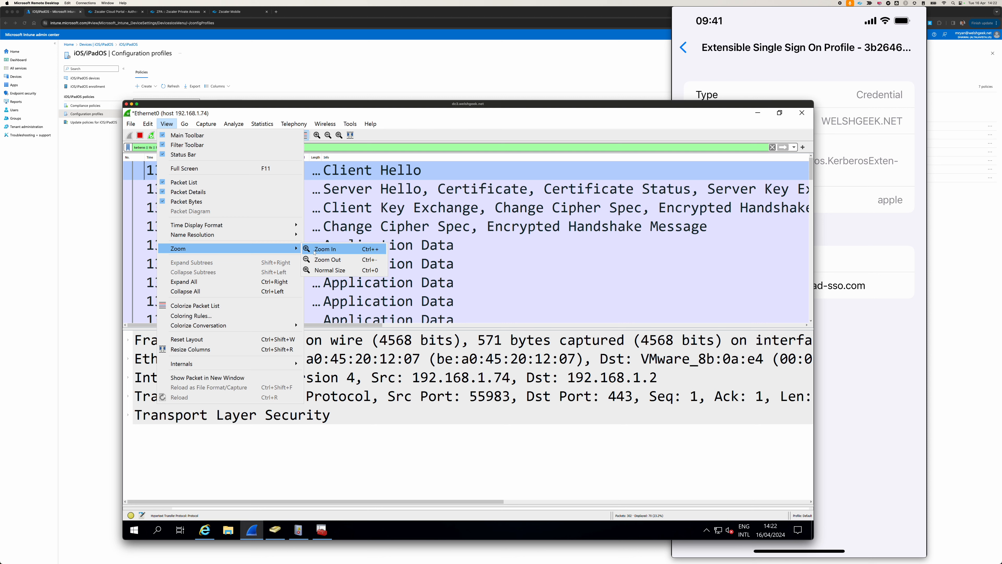
{"action": "left_click", "coordinate": [330, 270]}
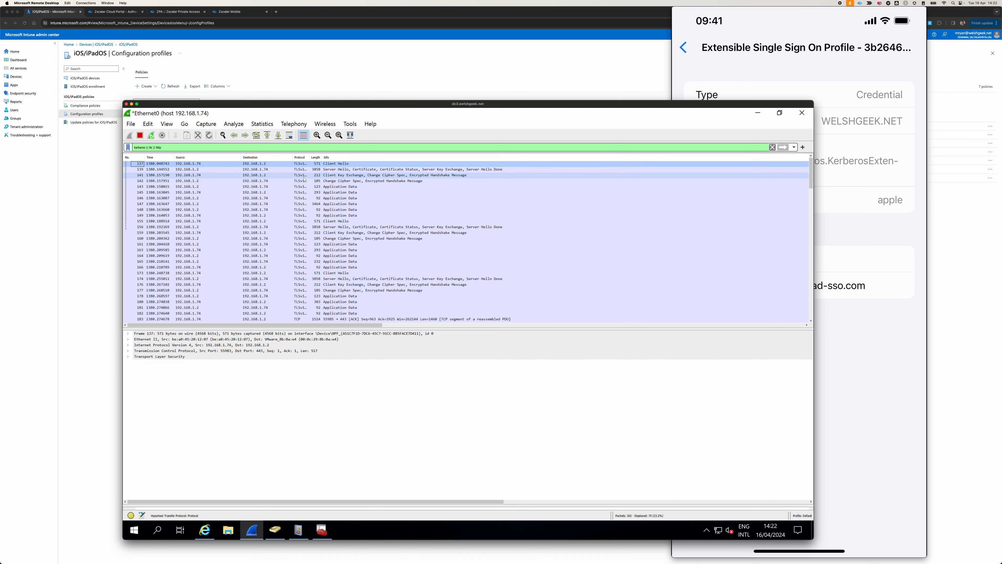
{"action": "scroll", "coordinate": [304, 180], "scroll_direction": "down", "scroll_amount": 6}
{"action": "scroll", "coordinate": [304, 178], "scroll_direction": "down", "scroll_amount": 4}
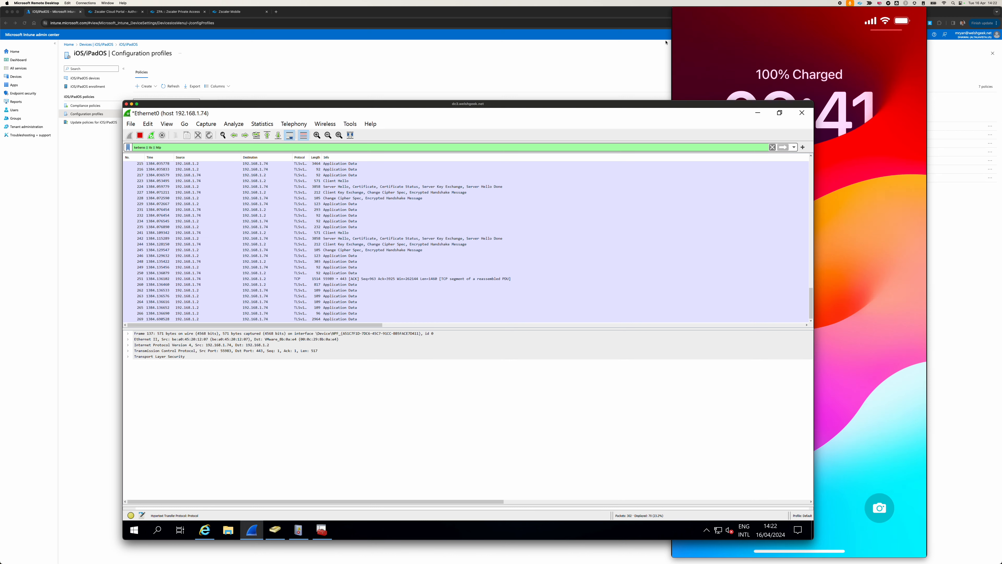
Show the mirrored iPhone's Safari beside the packet capture for the visit to the Certificate Services site on dc3.welshgeek.net.
{"action": "left_click", "coordinate": [696, 42]}
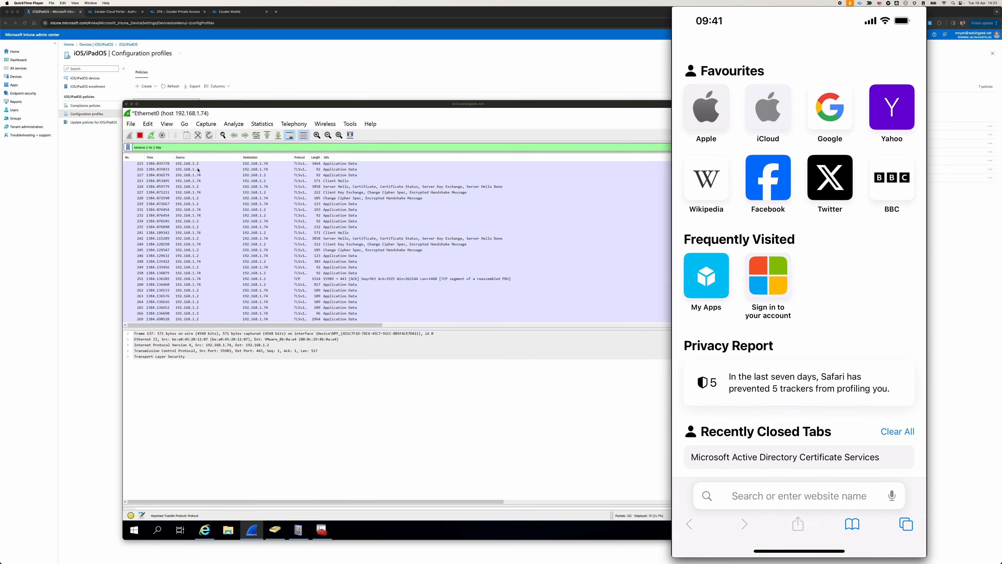
{"action": "left_click", "coordinate": [427, 198]}
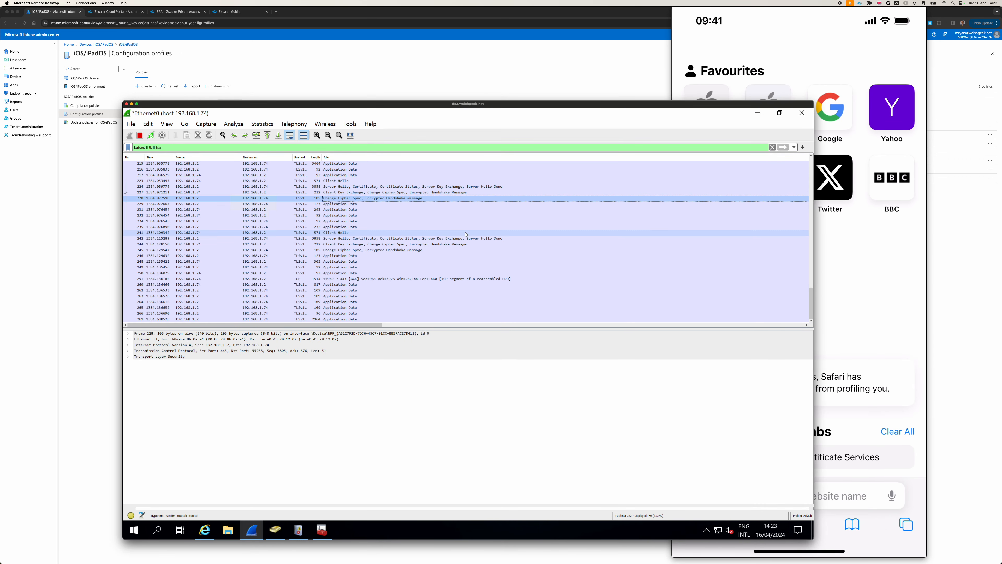
{"action": "left_click", "coordinate": [836, 256]}
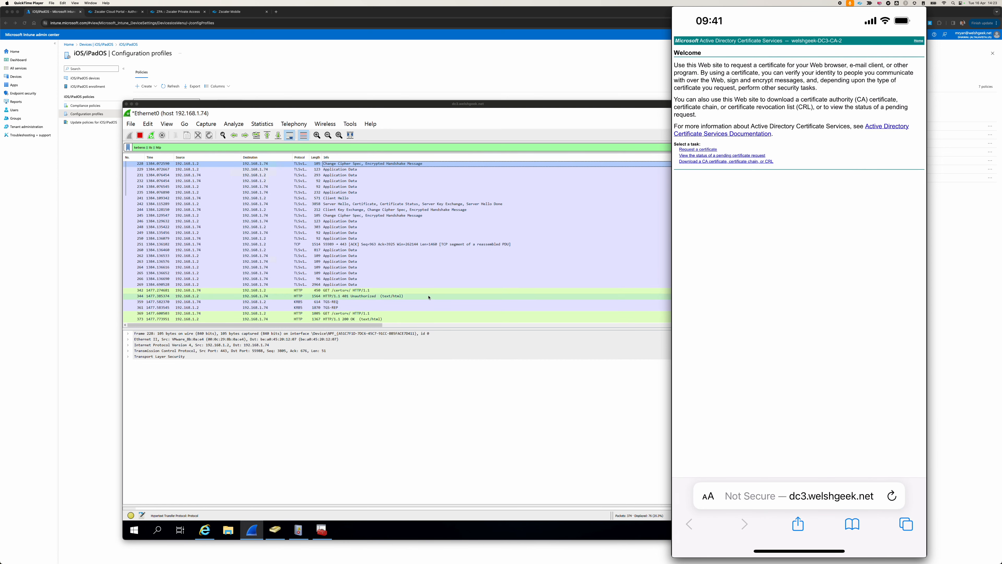
Inspect the GET /certsrv/ and 401 Unauthorized packets, expanding the response's Hypertext Transfer Protocol section to select the WWW-Authenticate: Negotiate header.
{"action": "left_click", "coordinate": [393, 295]}
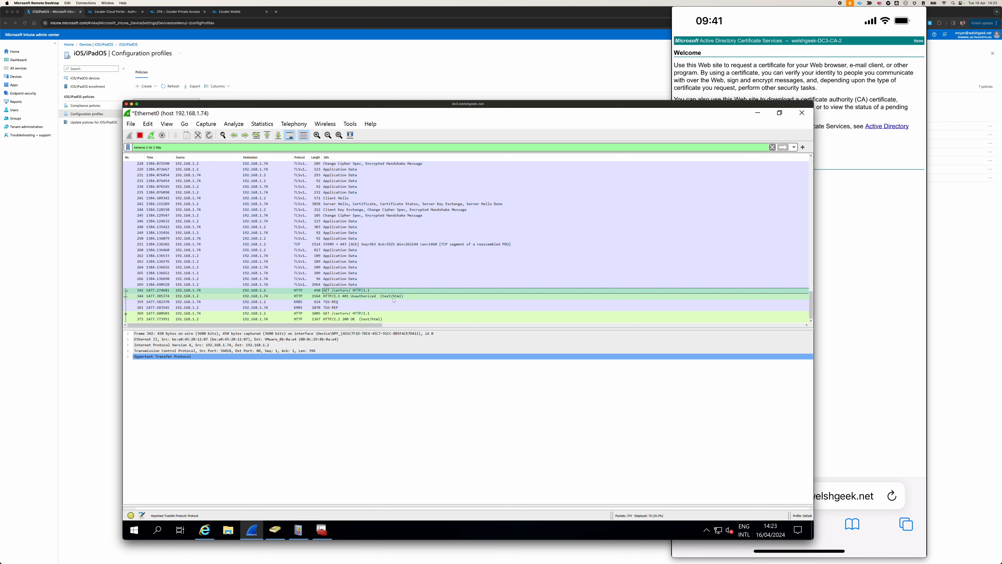
{"action": "left_click", "coordinate": [393, 295]}
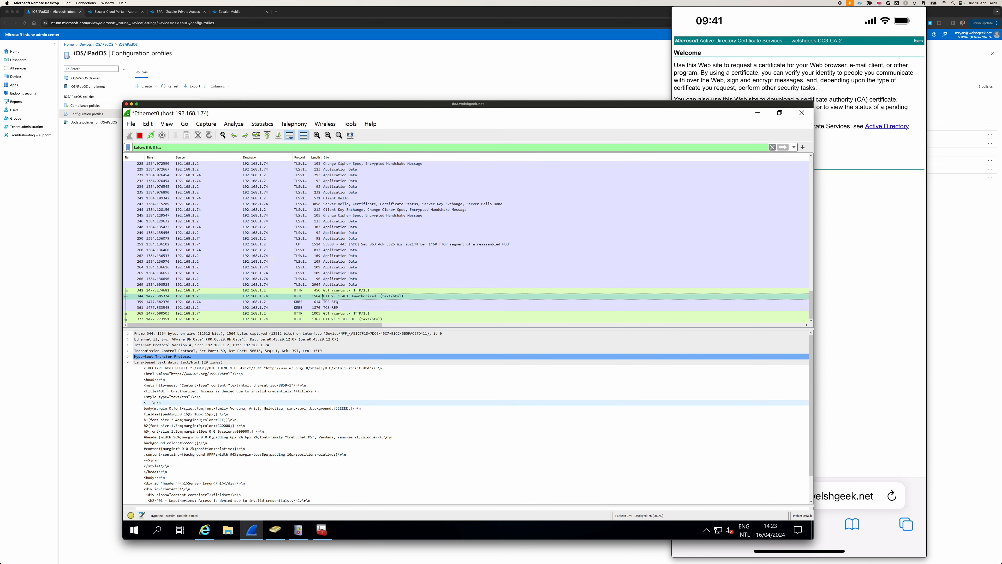
{"action": "scroll", "coordinate": [240, 395], "scroll_direction": "down", "scroll_amount": 2}
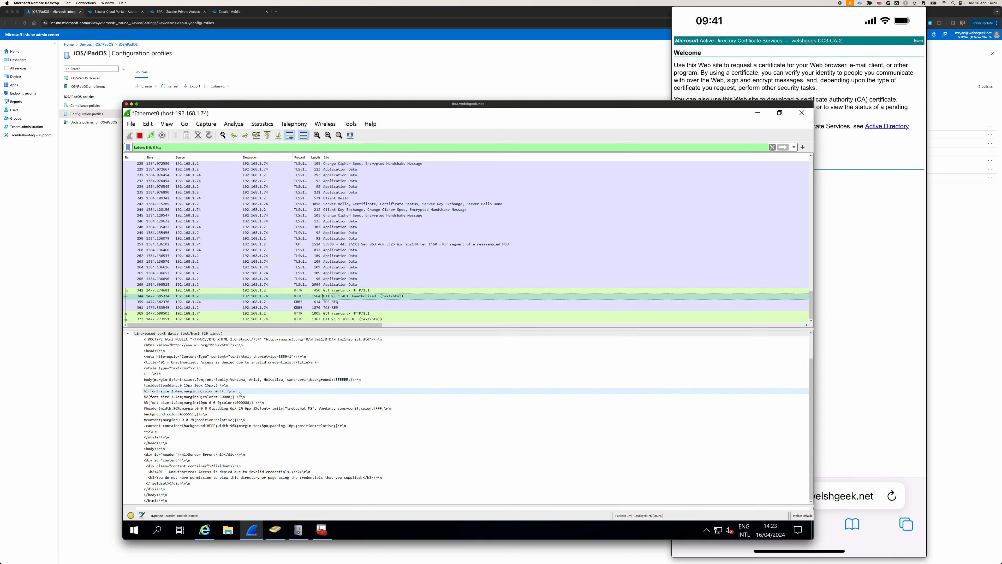
{"action": "scroll", "coordinate": [240, 394], "scroll_direction": "up", "scroll_amount": 5}
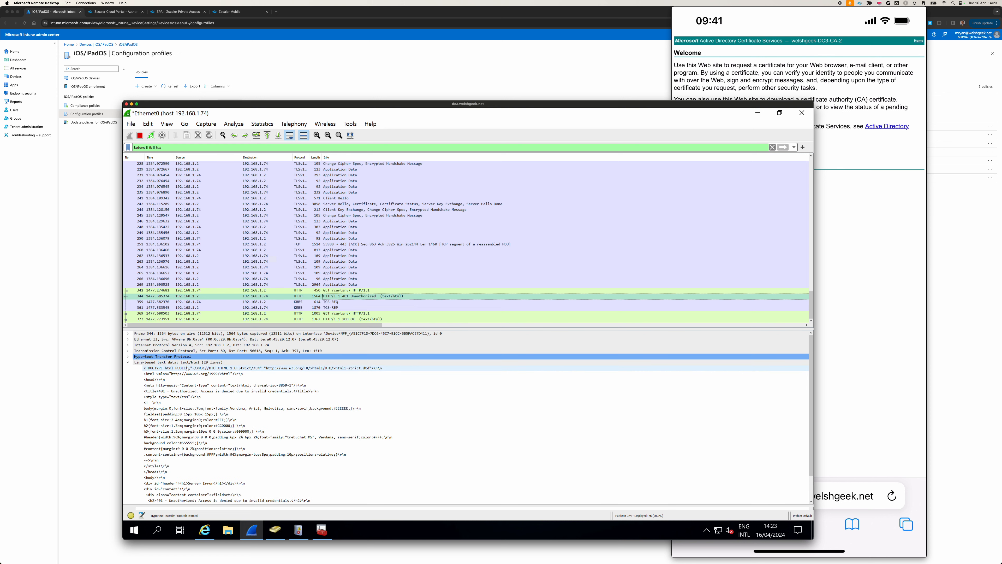
{"action": "left_click", "coordinate": [165, 356]}
{"action": "left_click", "coordinate": [186, 380]}
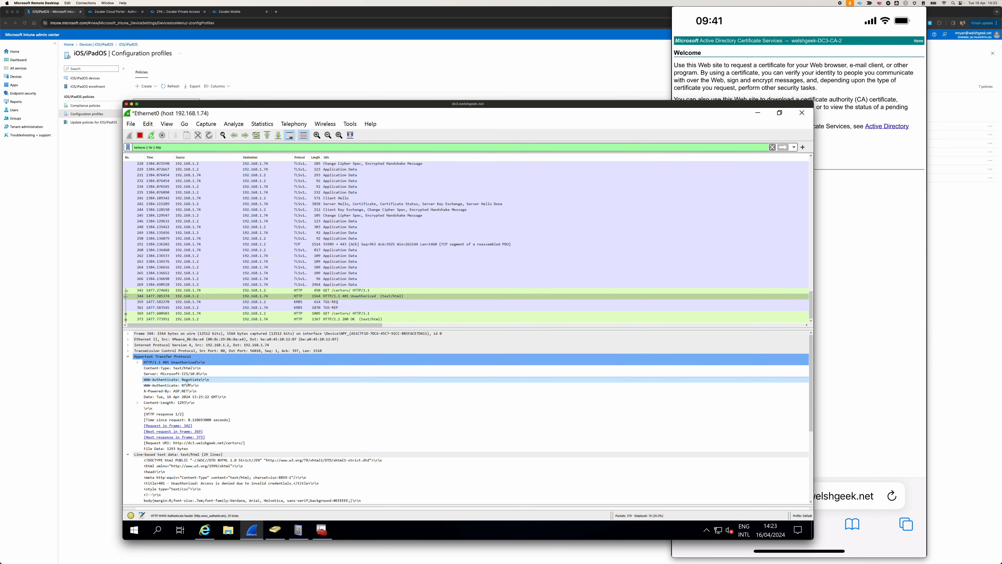
Examine the Kerberos TGS-REQ packet following the 401 response, expanding its additional-tickets, Ticket and enc-part fields.
{"action": "left_click", "coordinate": [335, 302]}
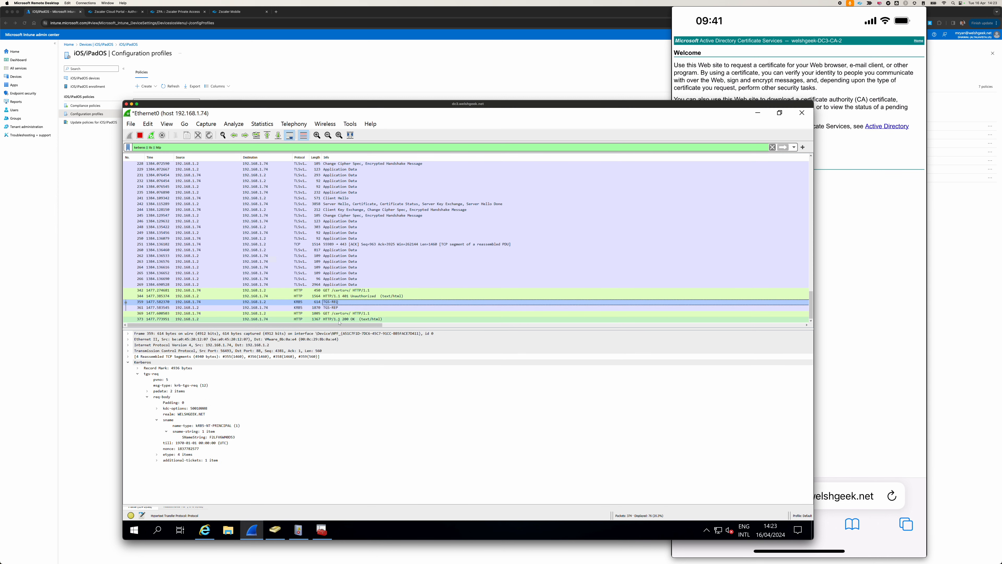
{"action": "left_click", "coordinate": [237, 308]}
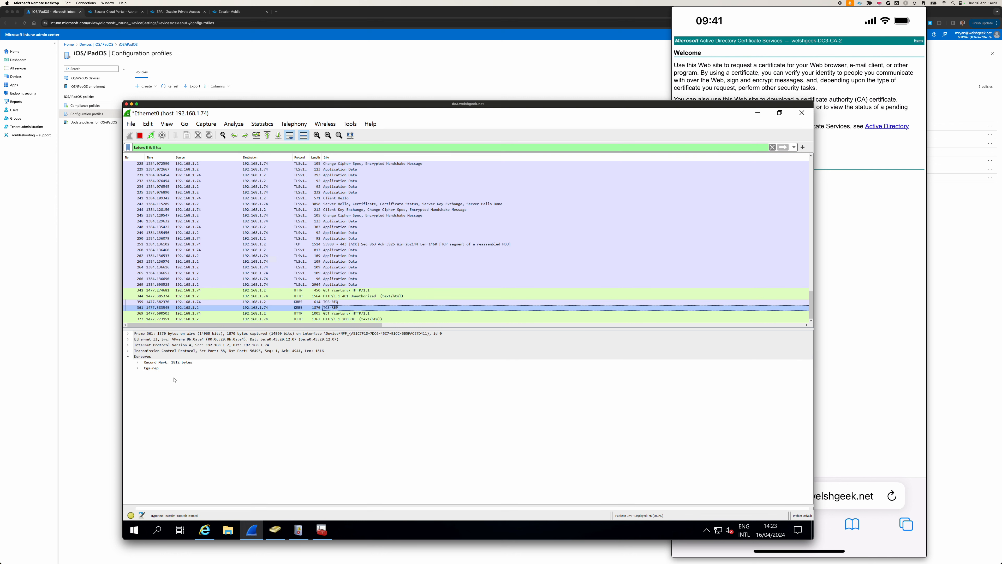
{"action": "left_click", "coordinate": [347, 296]}
{"action": "left_click", "coordinate": [349, 302]}
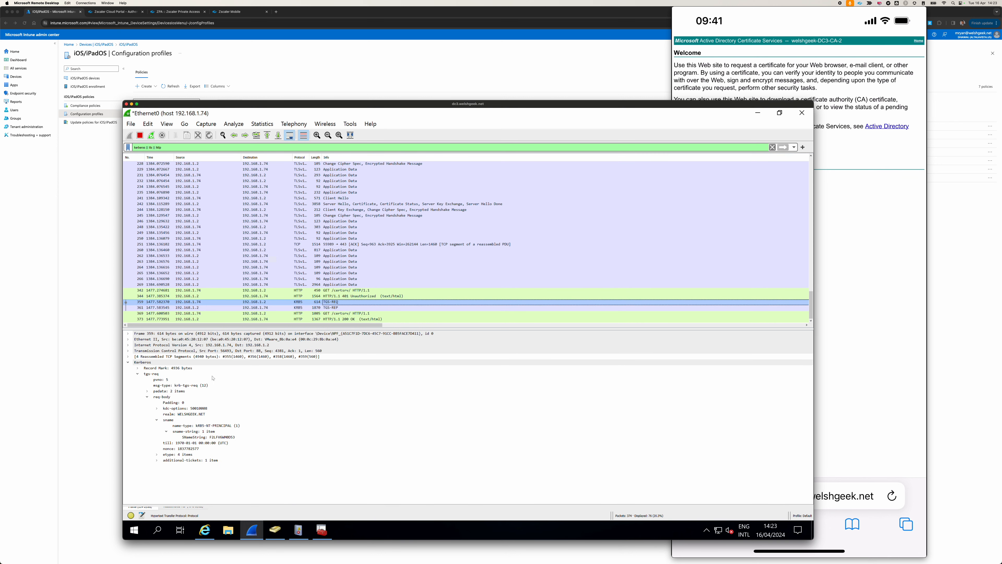
{"action": "left_click", "coordinate": [157, 460]}
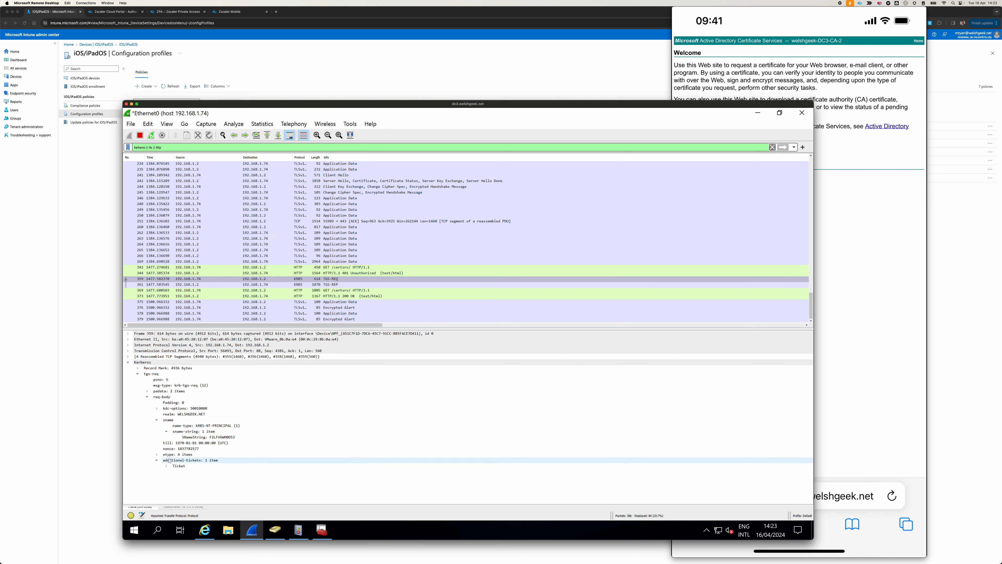
{"action": "left_click", "coordinate": [166, 466]}
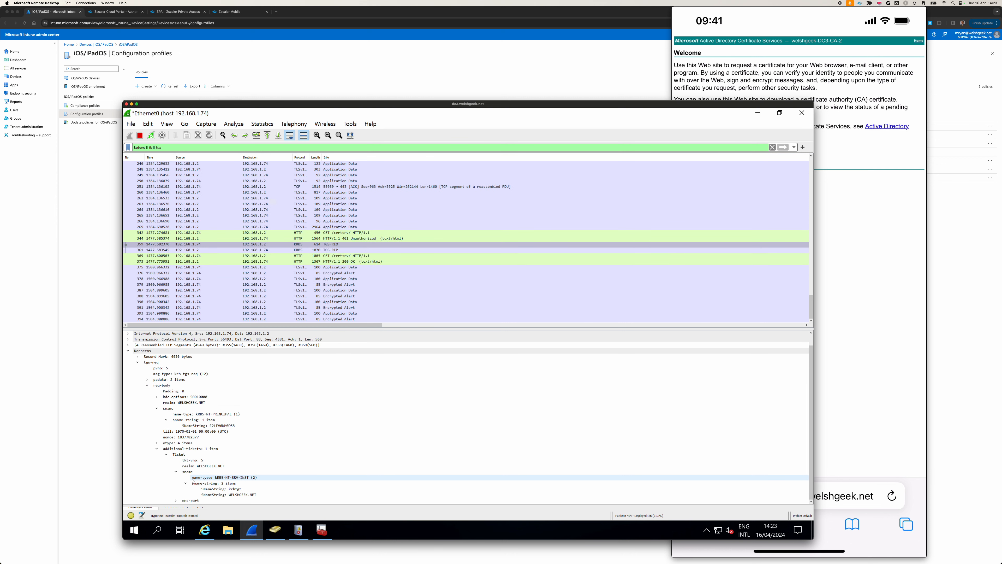
{"action": "left_click", "coordinate": [176, 500]}
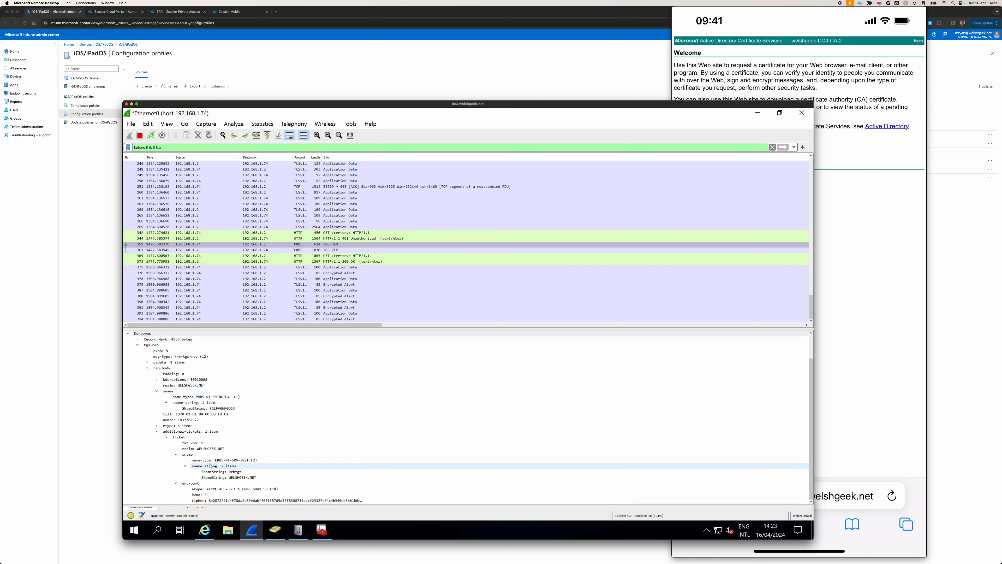
Expand the tgs-rep section of the matching TGS-REP packet and compare it with the additional ticket in the TGS-REQ.
{"action": "left_click", "coordinate": [360, 250]}
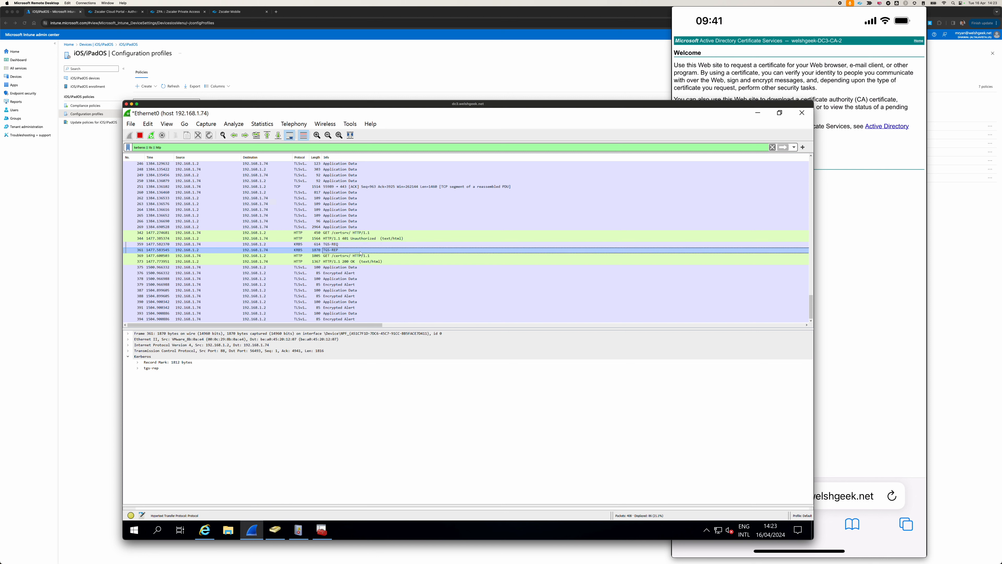
{"action": "left_click", "coordinate": [138, 367]}
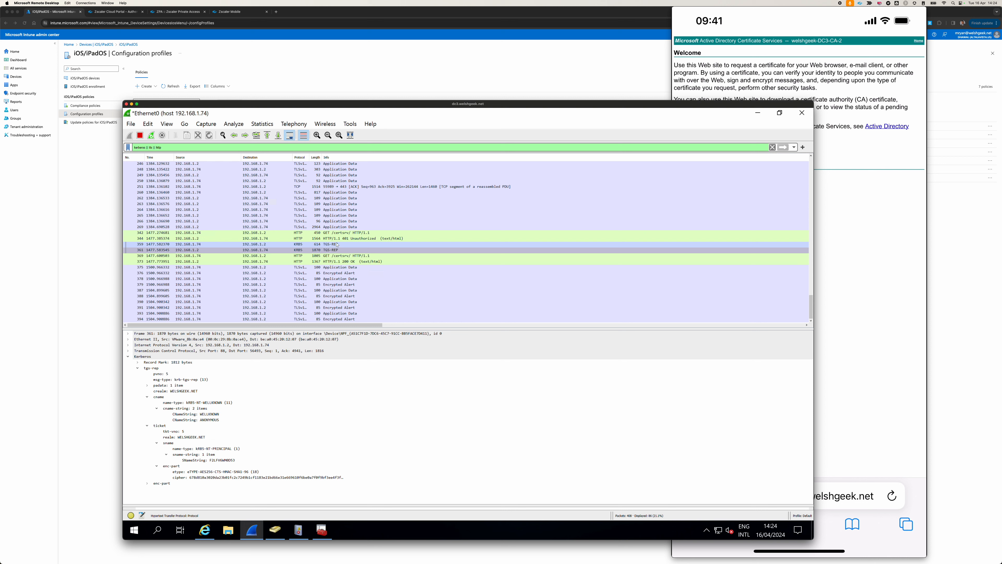
{"action": "scroll", "coordinate": [348, 204], "scroll_direction": "up", "scroll_amount": 5}
{"action": "scroll", "coordinate": [348, 204], "scroll_direction": "down", "scroll_amount": 5}
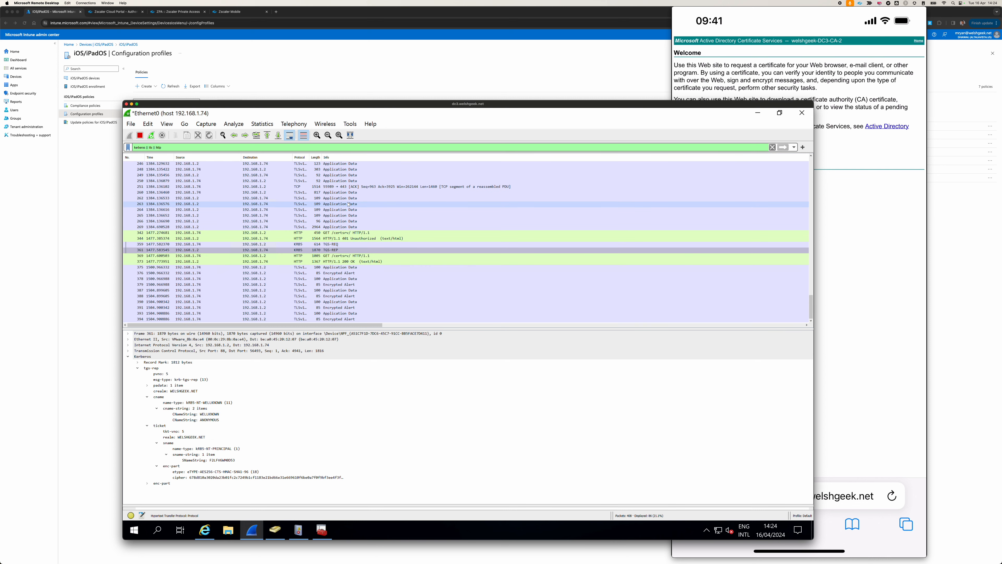
{"action": "left_click", "coordinate": [336, 244]}
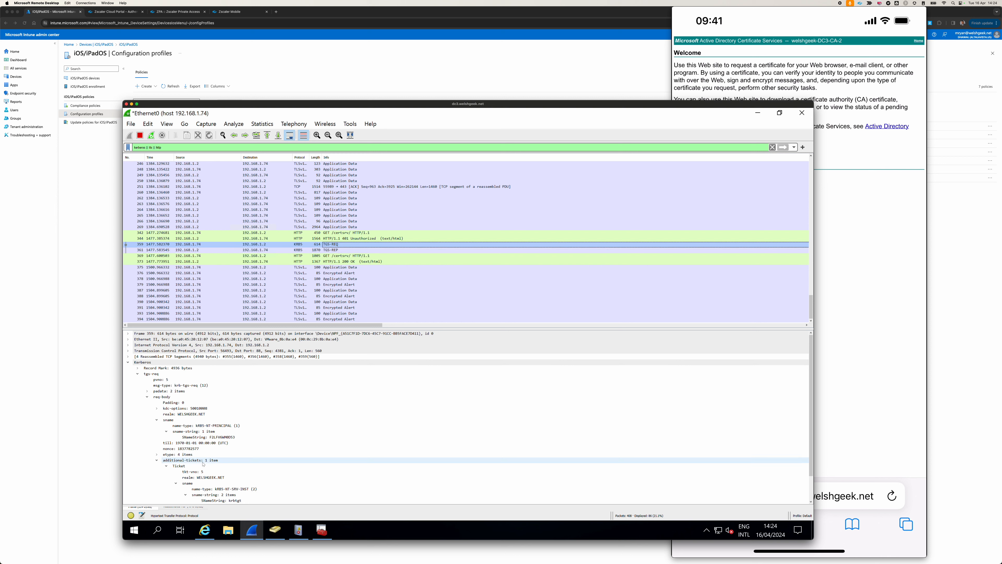
{"action": "scroll", "coordinate": [233, 458], "scroll_direction": "down", "scroll_amount": 2}
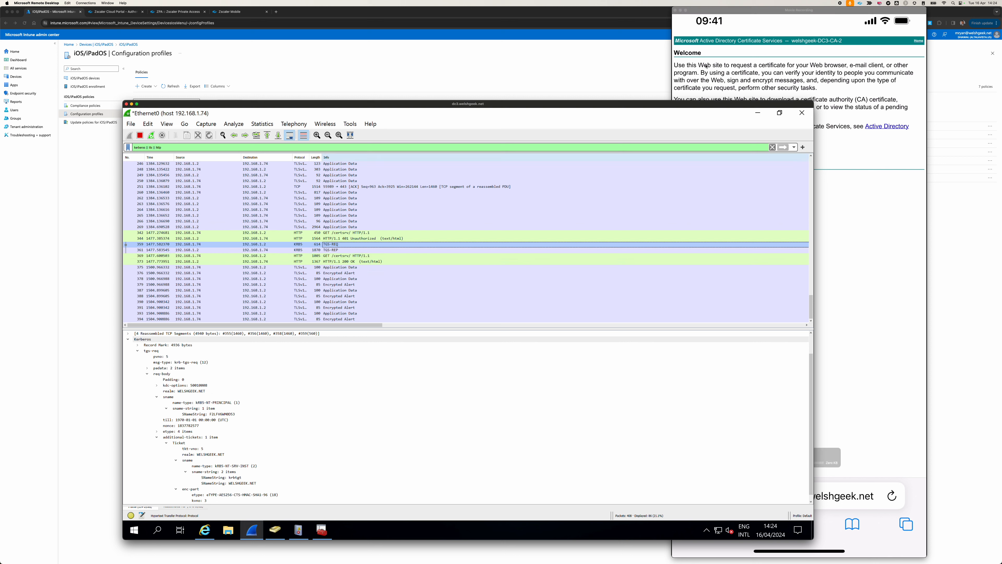
Check the mirrored iPhone's Zscaler Private Access status, and inspect the newest TGS-REQ packet's krbtgt SNameString before collapsing its req-body.
{"action": "left_click", "coordinate": [734, 81]}
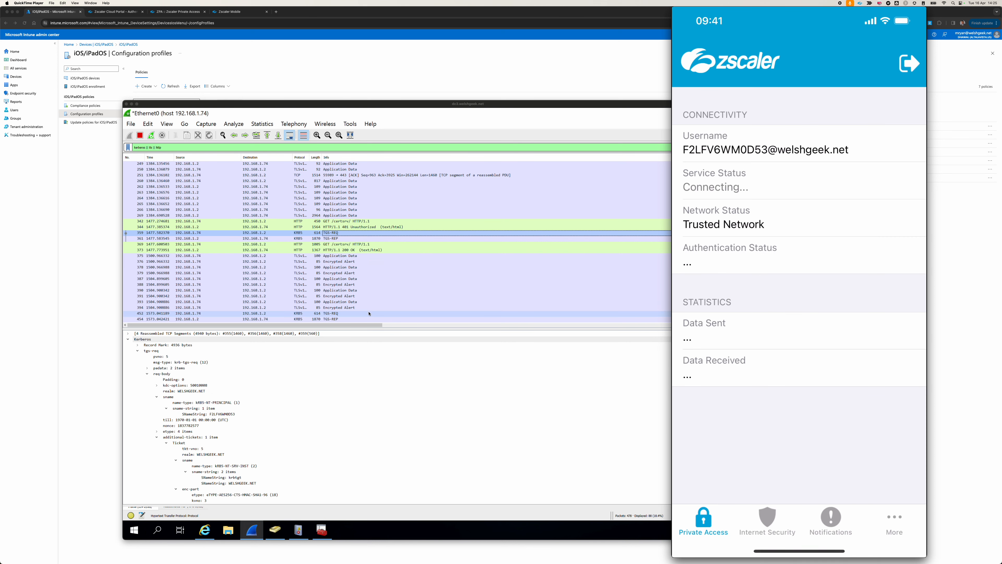
{"action": "left_click", "coordinate": [354, 314]}
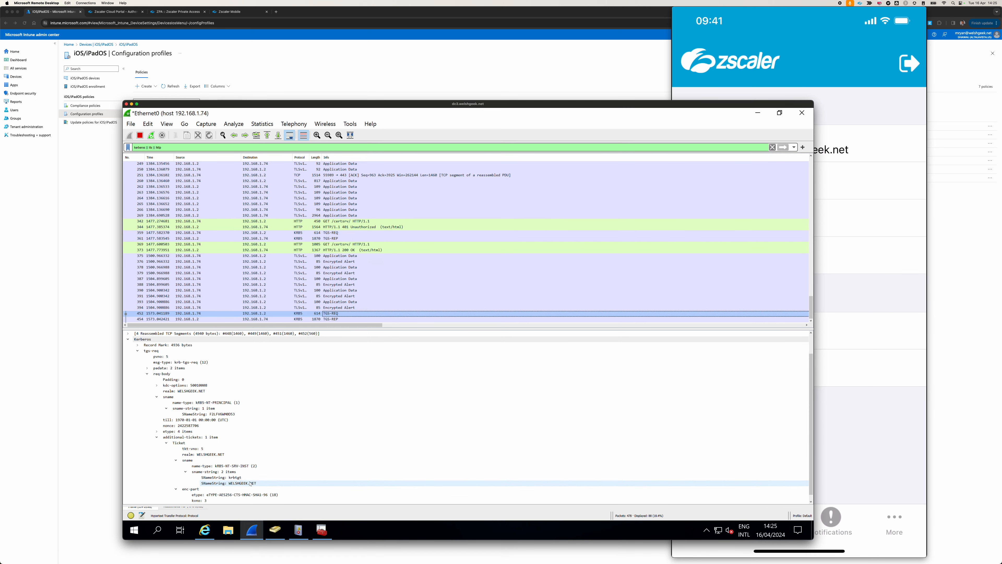
{"action": "left_click", "coordinate": [236, 477]}
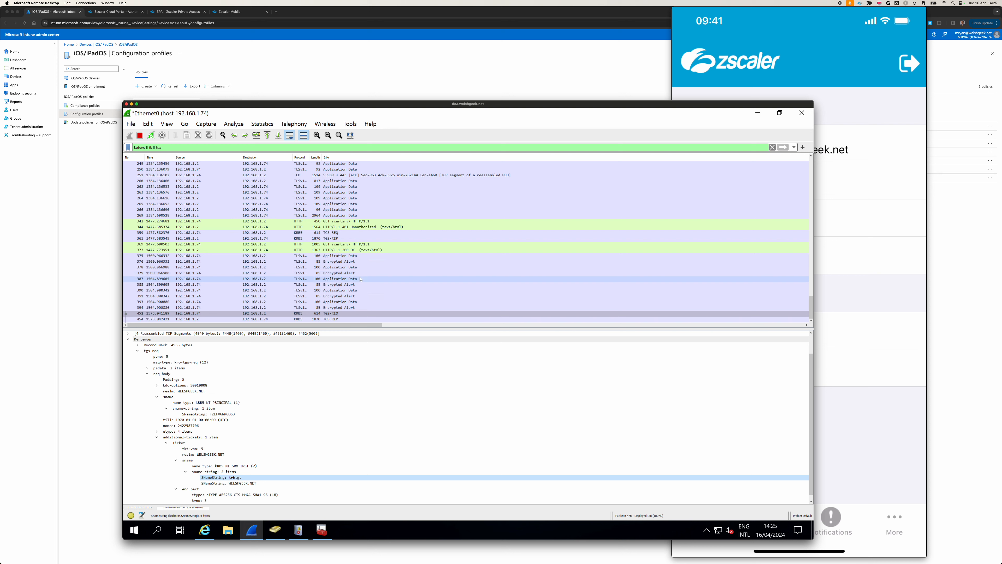
{"action": "scroll", "coordinate": [177, 450], "scroll_direction": "down", "scroll_amount": 1}
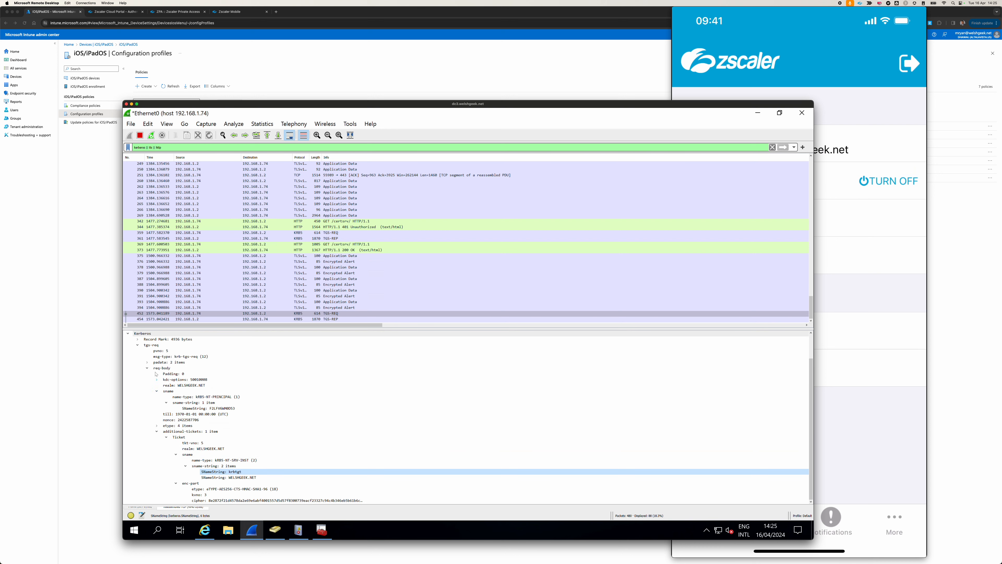
{"action": "left_click", "coordinate": [148, 368]}
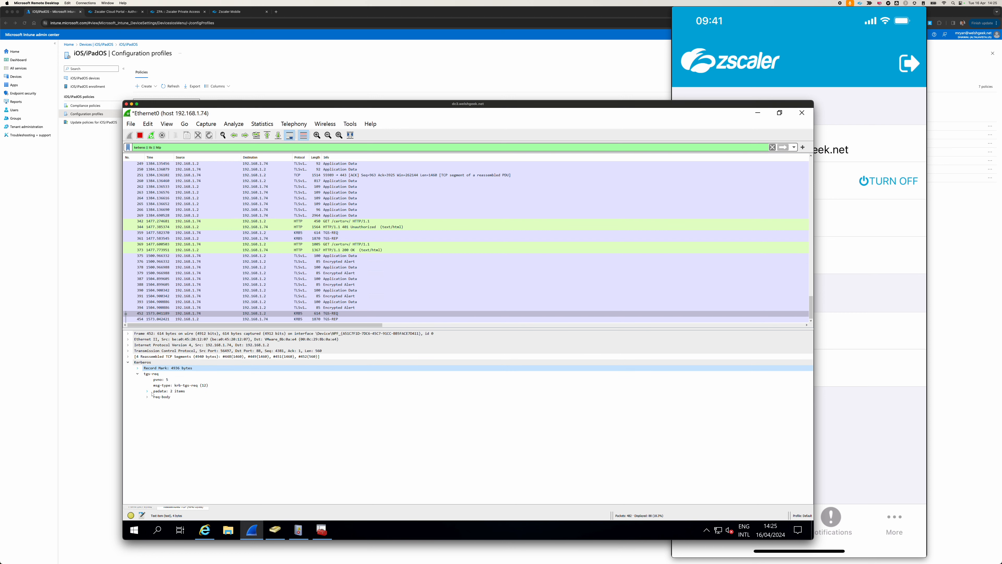
Examine the newest TGS-REQ packet's req-body, selecting the sname's SNameString and expanding the etype list above the additional ticket.
{"action": "left_click", "coordinate": [149, 397]}
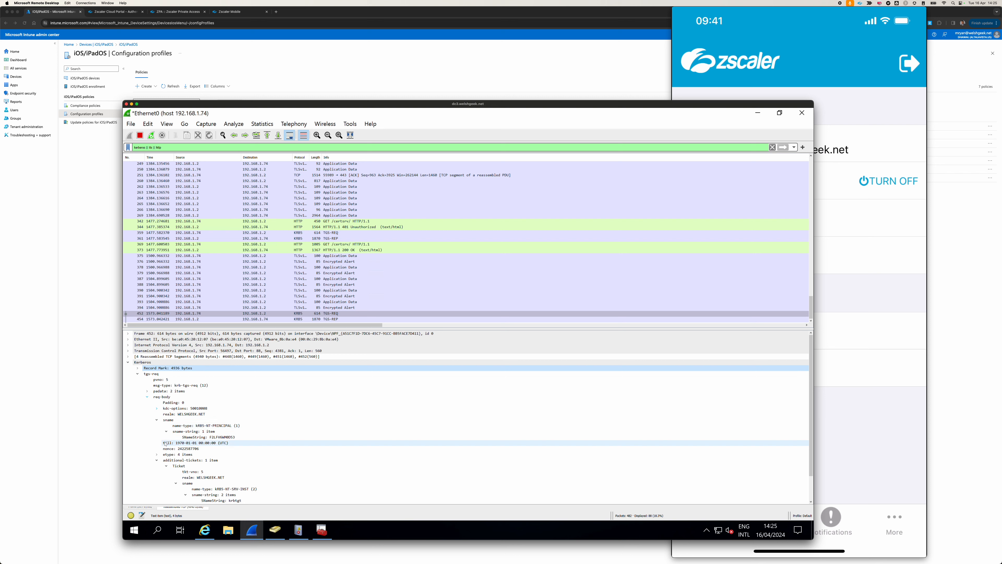
{"action": "left_click", "coordinate": [185, 437]}
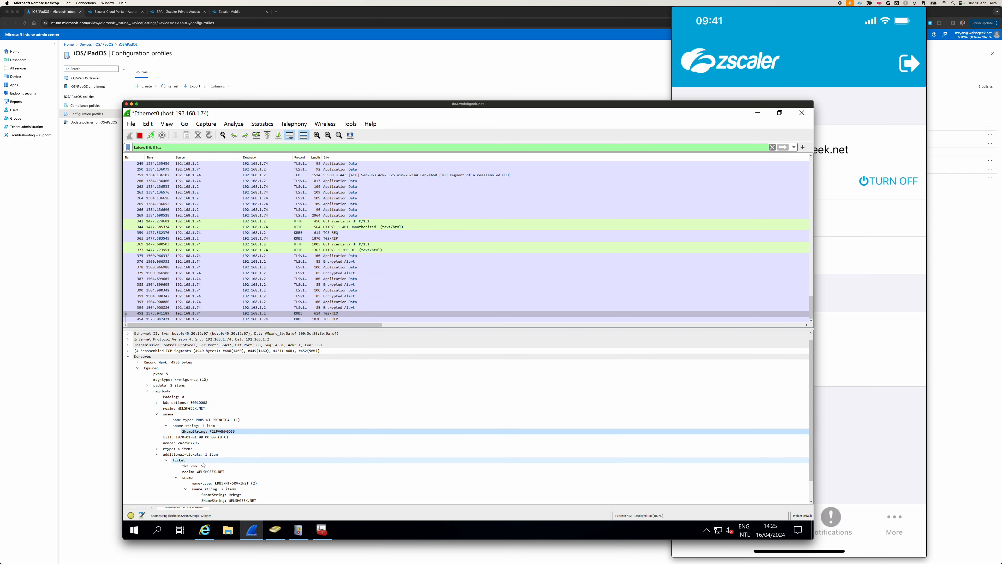
{"action": "scroll", "coordinate": [204, 464], "scroll_direction": "down", "scroll_amount": 1}
{"action": "scroll", "coordinate": [204, 465], "scroll_direction": "down", "scroll_amount": 2}
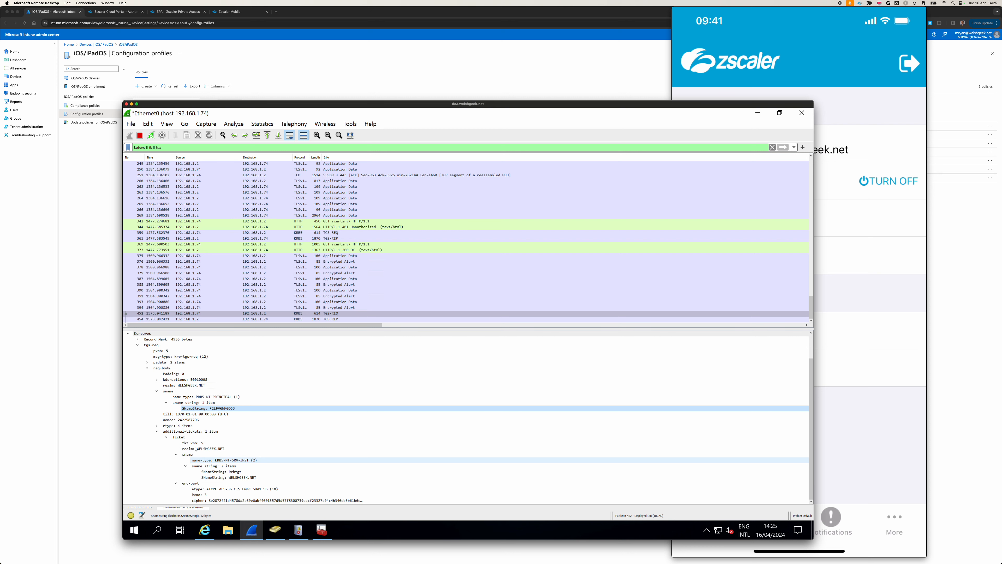
{"action": "left_click", "coordinate": [156, 425]}
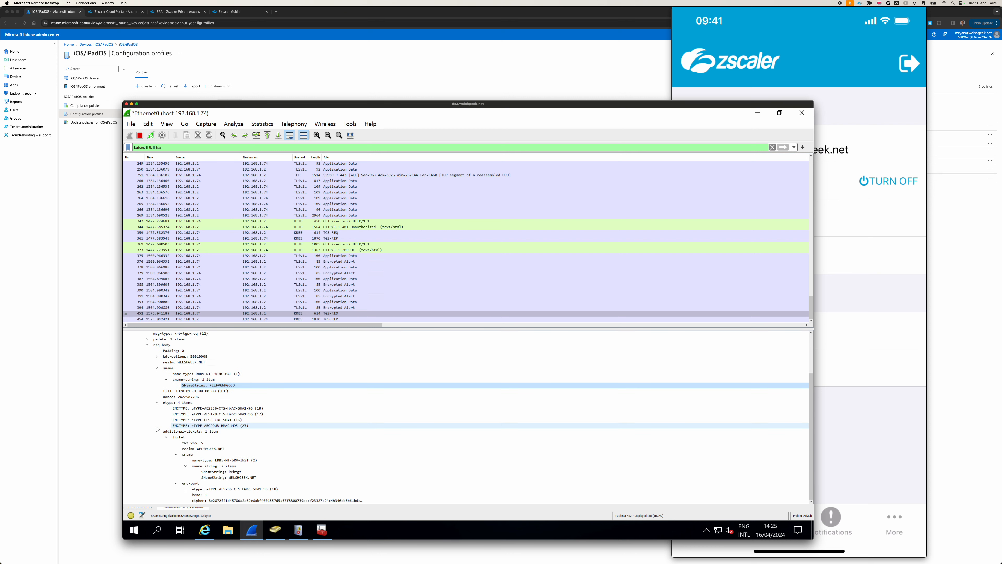
{"action": "scroll", "coordinate": [156, 428], "scroll_direction": "up", "scroll_amount": 1}
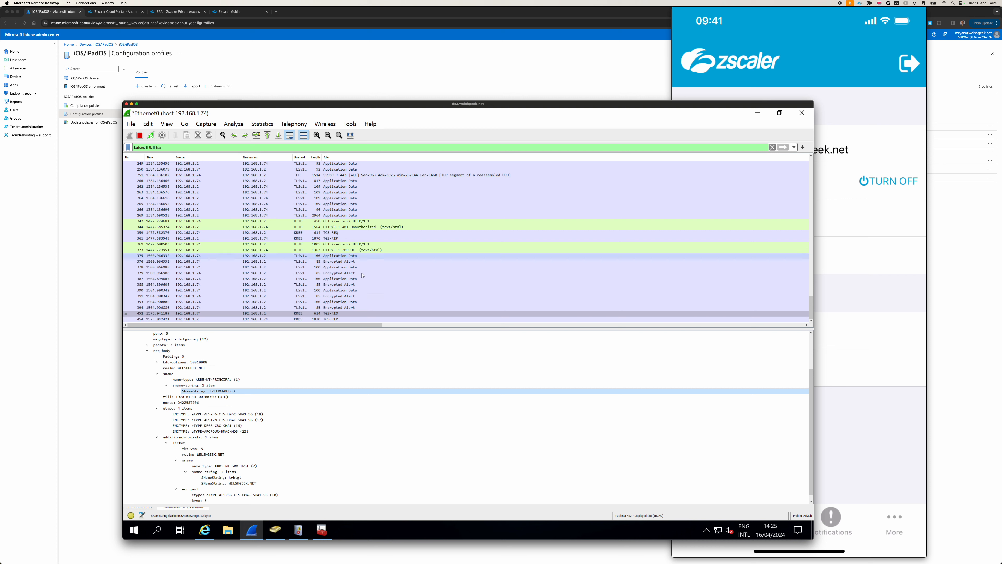
Inspect the newest TGS-REP packet, expanding its padata, Record Mark and final enc-part fields alongside the returned ticket.
{"action": "left_click", "coordinate": [327, 319]}
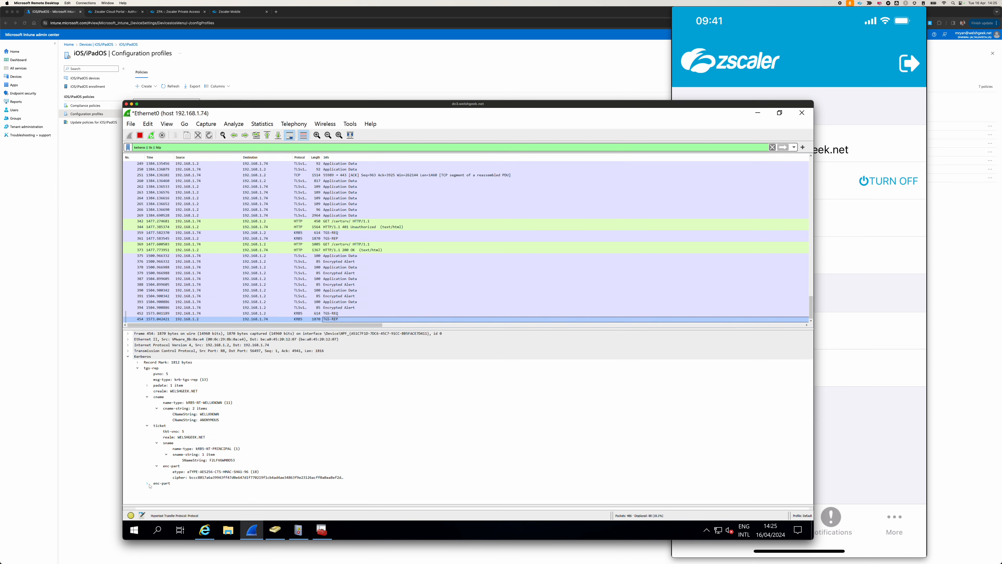
{"action": "left_click", "coordinate": [146, 386]}
{"action": "left_click", "coordinate": [138, 362]}
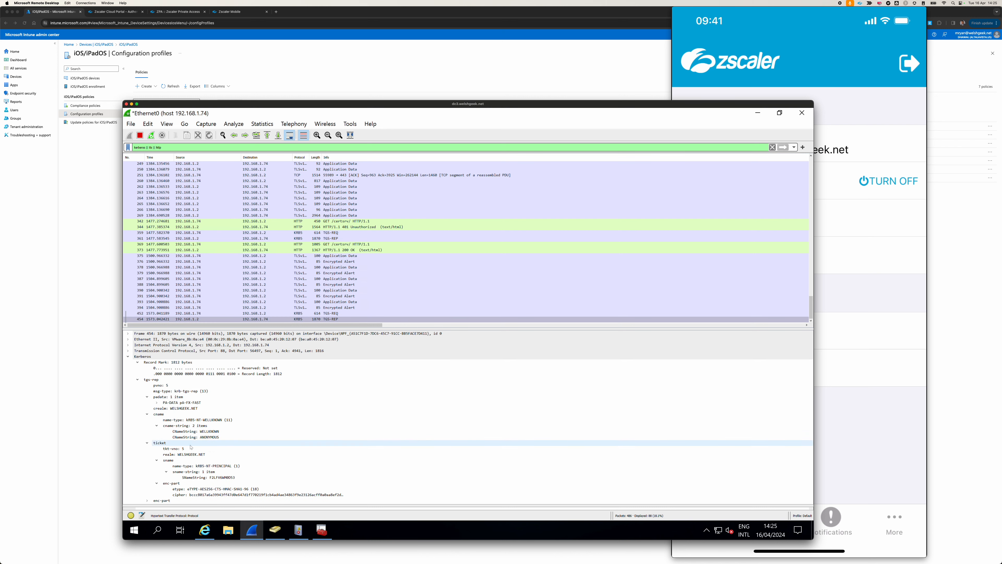
{"action": "left_click", "coordinate": [148, 501]}
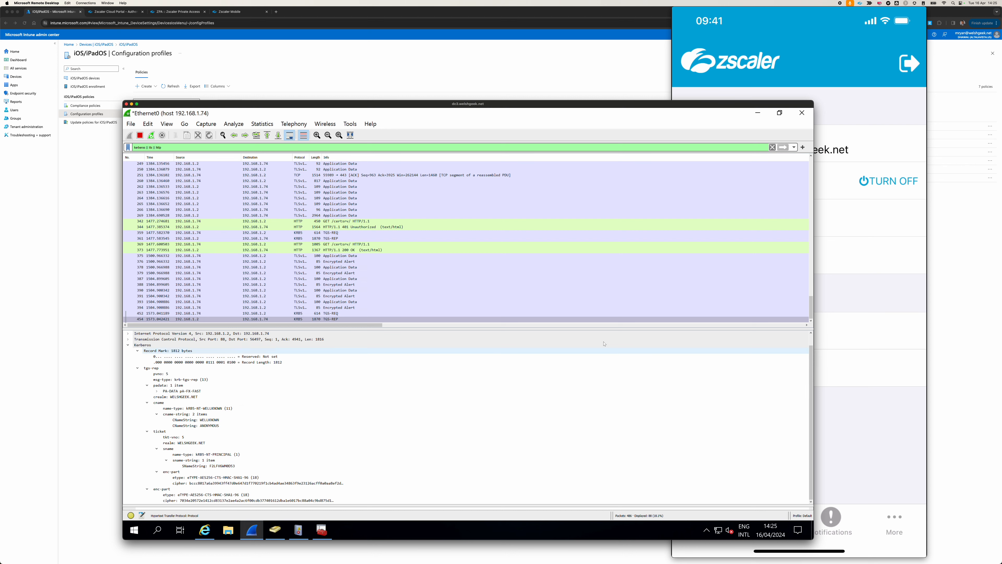
Switch to the mirrored iPhone and check the Zscaler app's Private Access username and status, and its Internet Security page.
{"action": "left_click", "coordinate": [834, 102]}
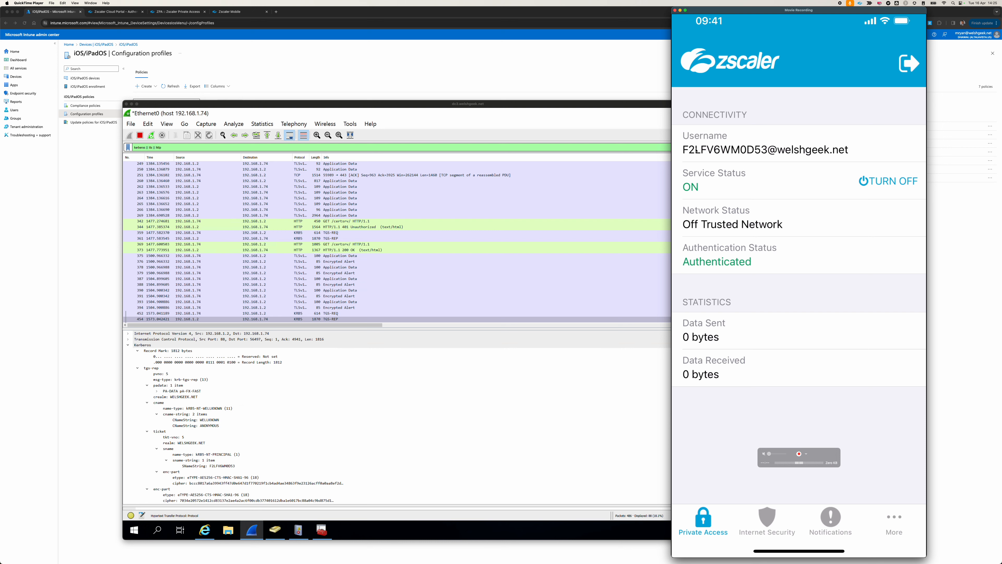
{"action": "mouse_move", "coordinate": [686, 152]}
{"action": "left_mouse_down"}
{"action": "mouse_move", "coordinate": [746, 153]}
{"action": "mouse_move", "coordinate": [682, 153]}
{"action": "left_mouse_up"}
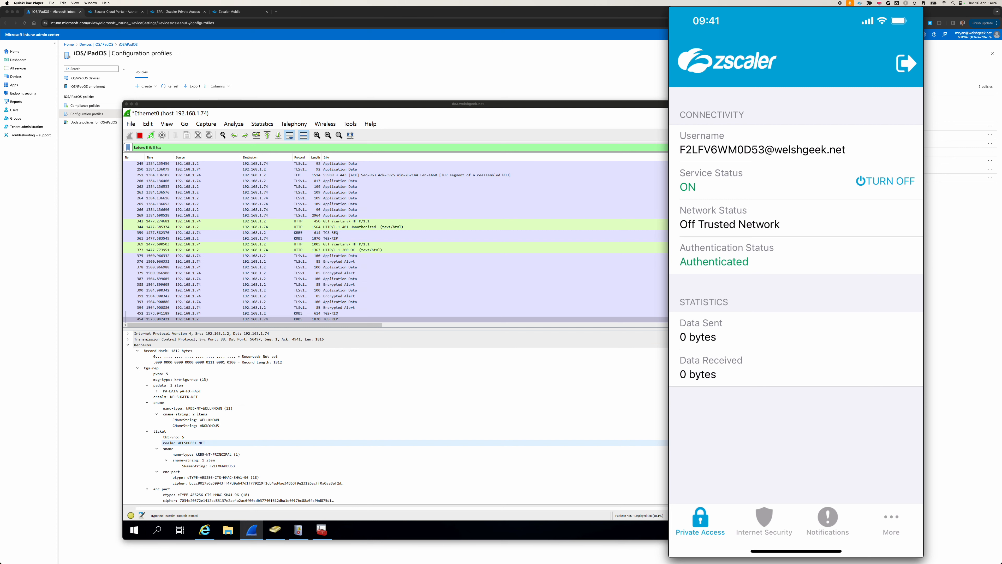
{"action": "left_click", "coordinate": [764, 521]}
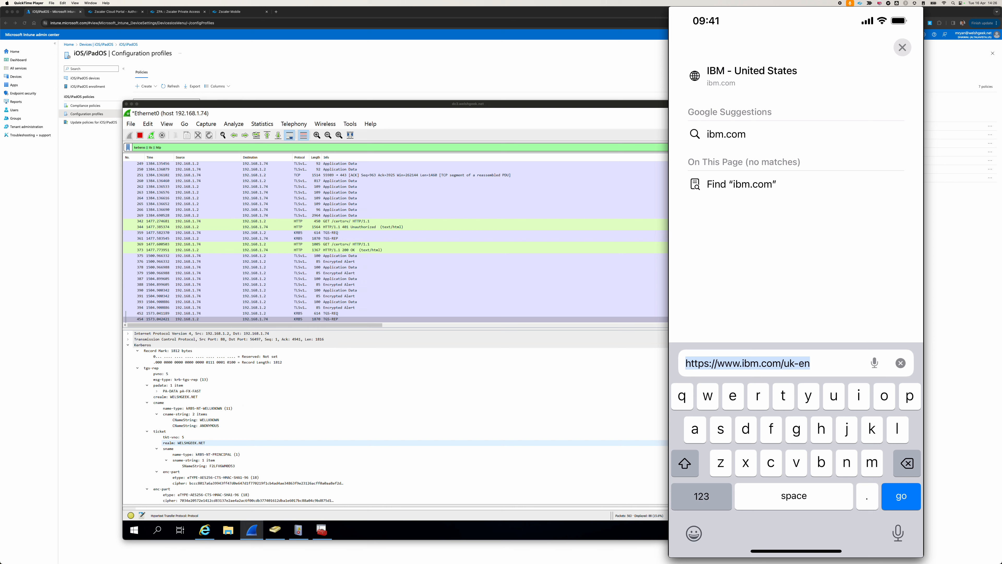
Browse to apache.welshgeek.net in Safari on the mirrored iPhone.
{"action": "type", "text": "cen"}
{"action": "key", "text": "BackSpace"}
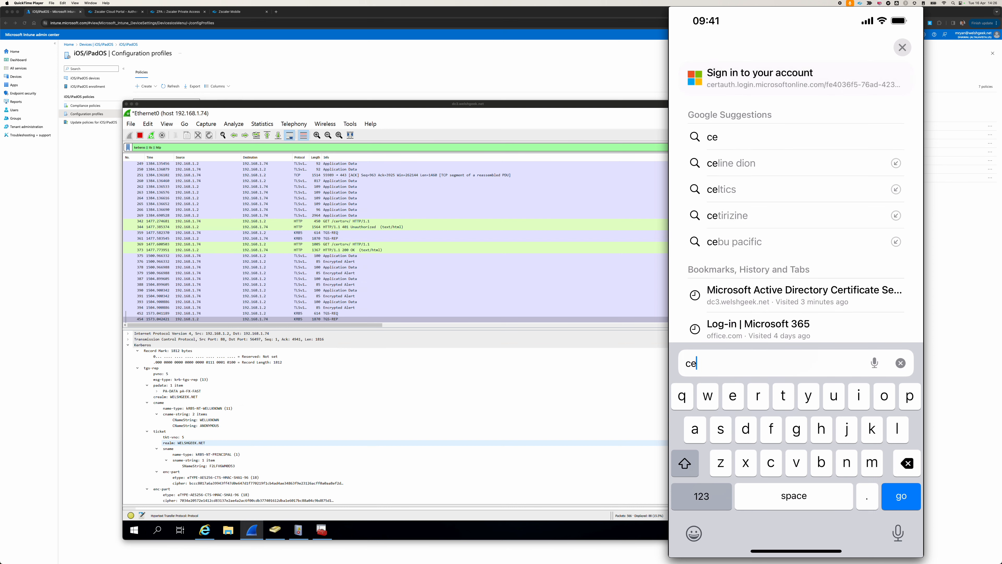
{"action": "key", "text": "BackSpace"}
{"action": "key", "text": "BackSpace"}
{"action": "type", "text": "apach"}
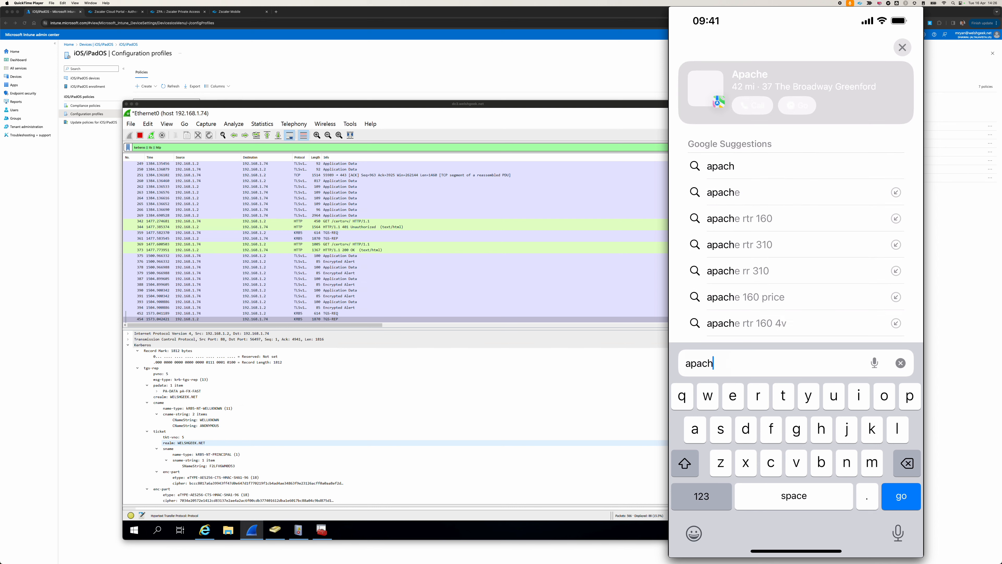
{"action": "type", "text": "e.welshg"}
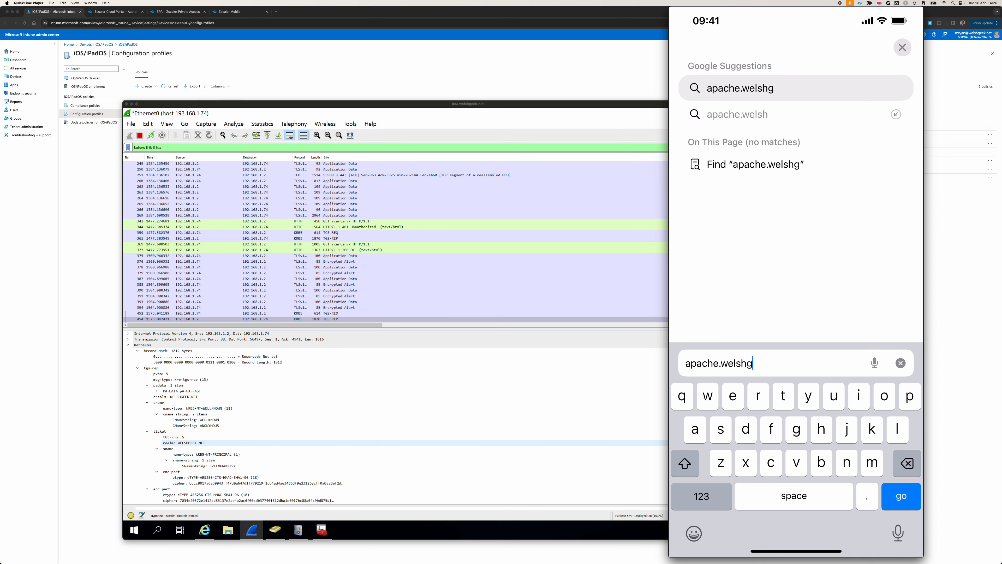
{"action": "type", "text": "eek.net"}
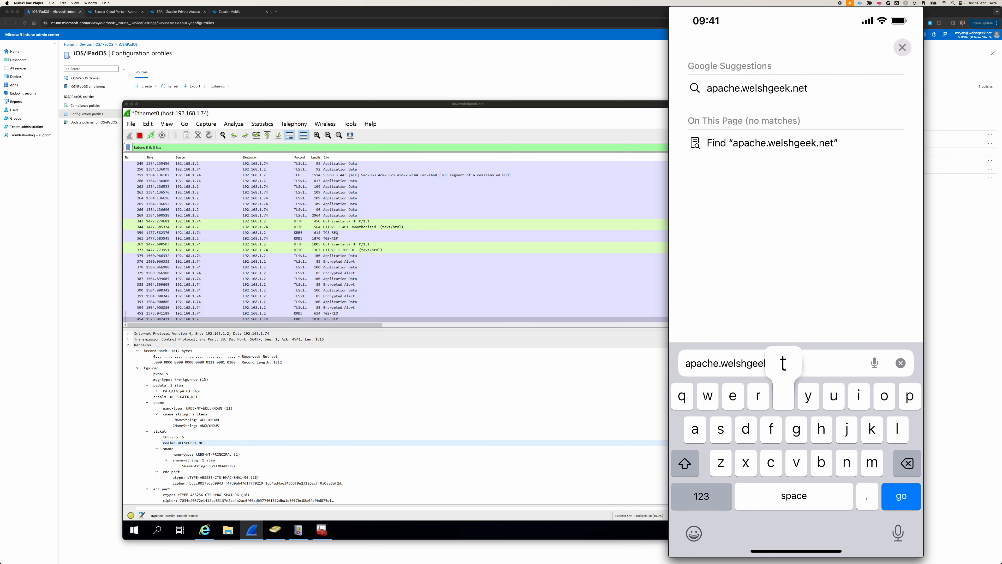
{"action": "key", "text": "Return"}
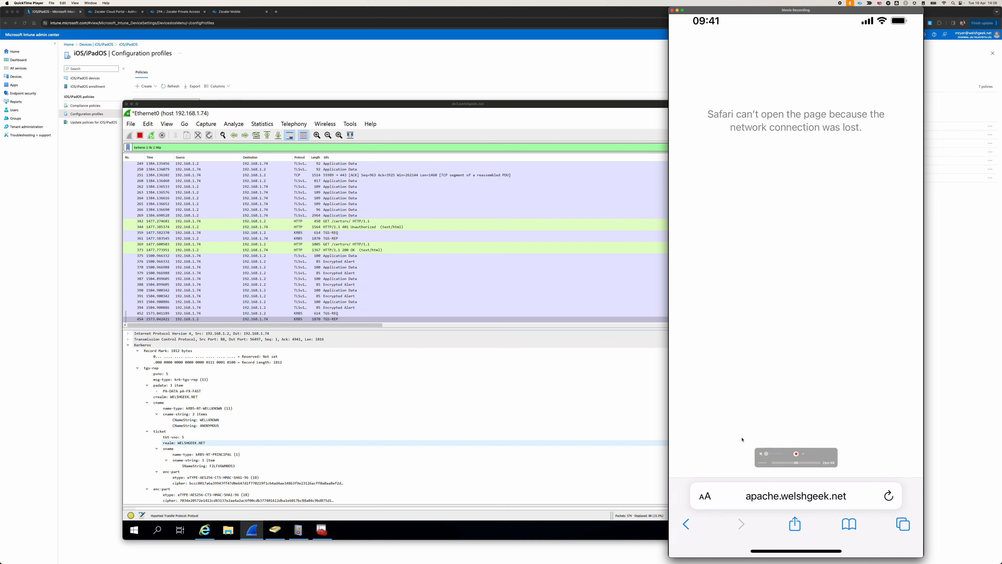
Switch to the Zscaler Mobile portal in Chrome, reload it and display the refreshed list of enrolled devices.
{"action": "left_click", "coordinate": [445, 420]}
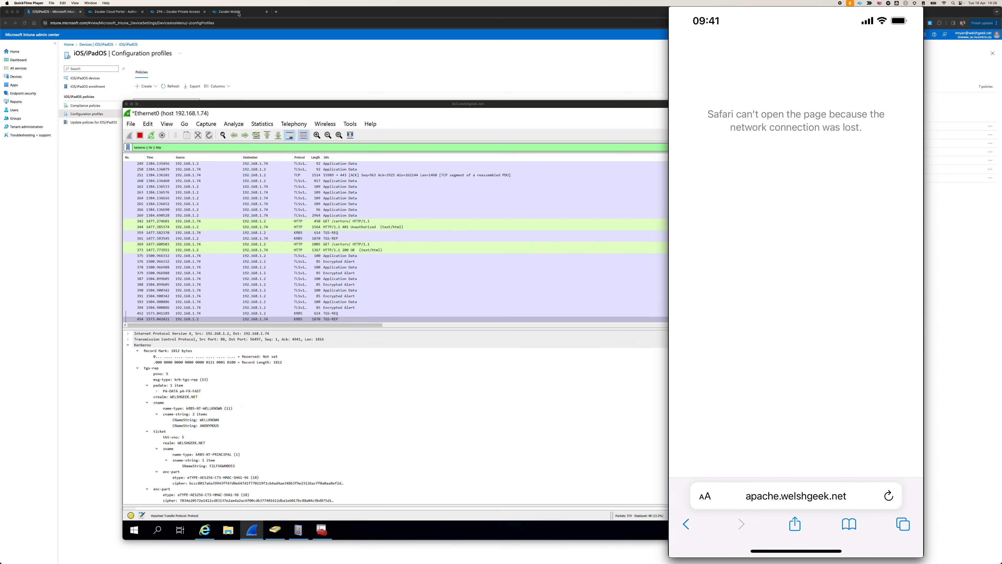
{"action": "left_click", "coordinate": [238, 12]}
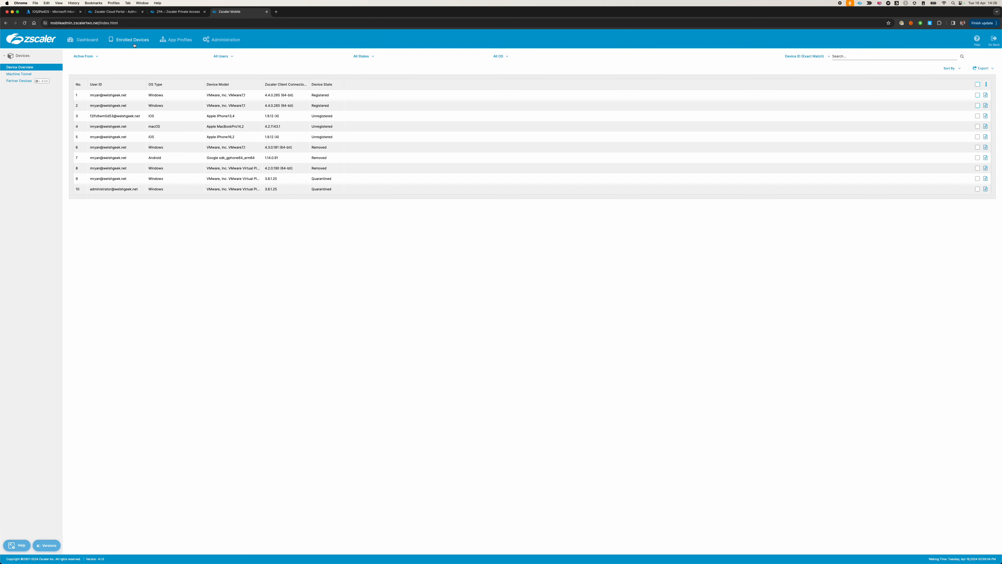
{"action": "left_click", "coordinate": [24, 23]}
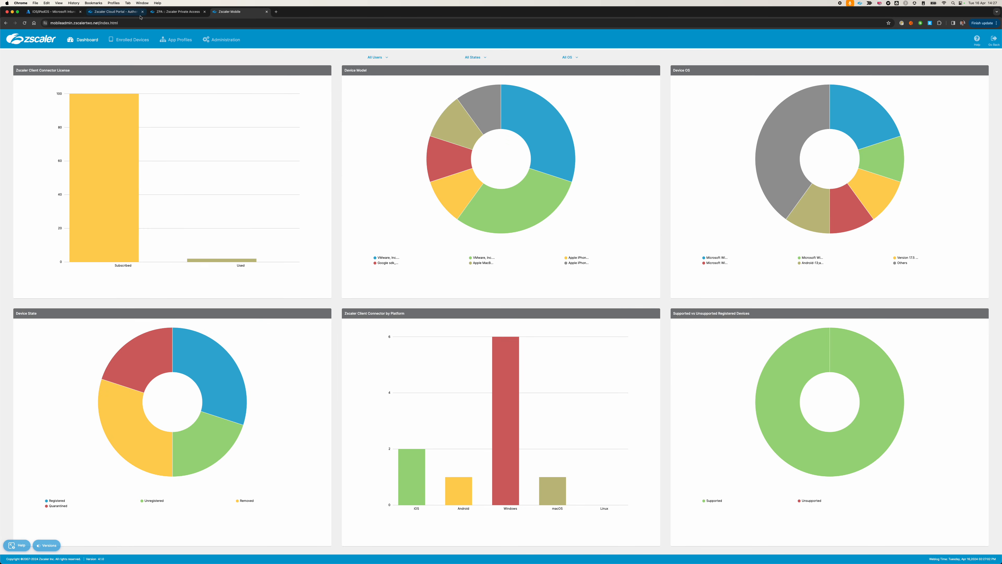
{"action": "left_click", "coordinate": [130, 40]}
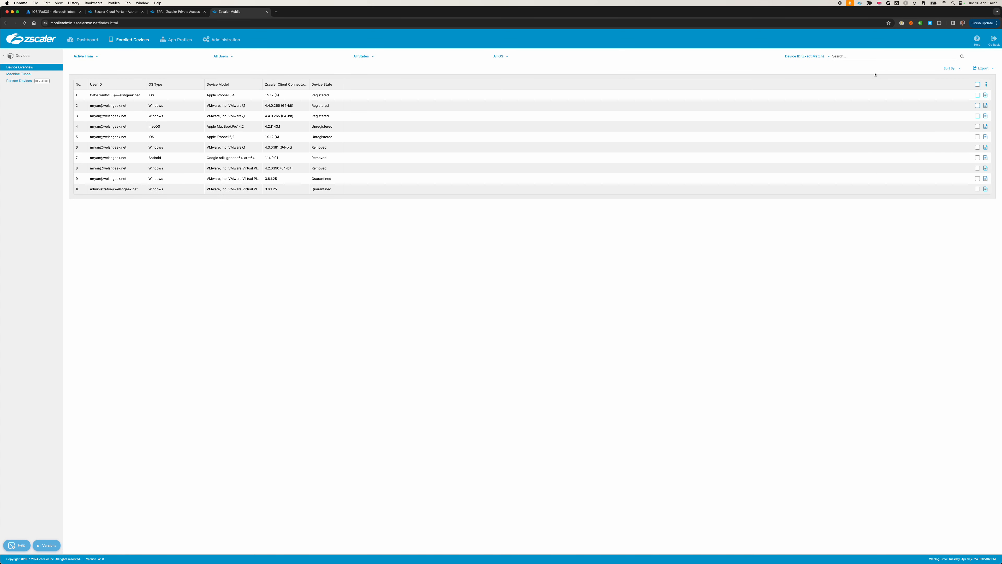
Review the Apple iPhone13,4's registered device details, including its user ID, device ID, registration time and service status, and close them.
{"action": "left_click", "coordinate": [984, 95]}
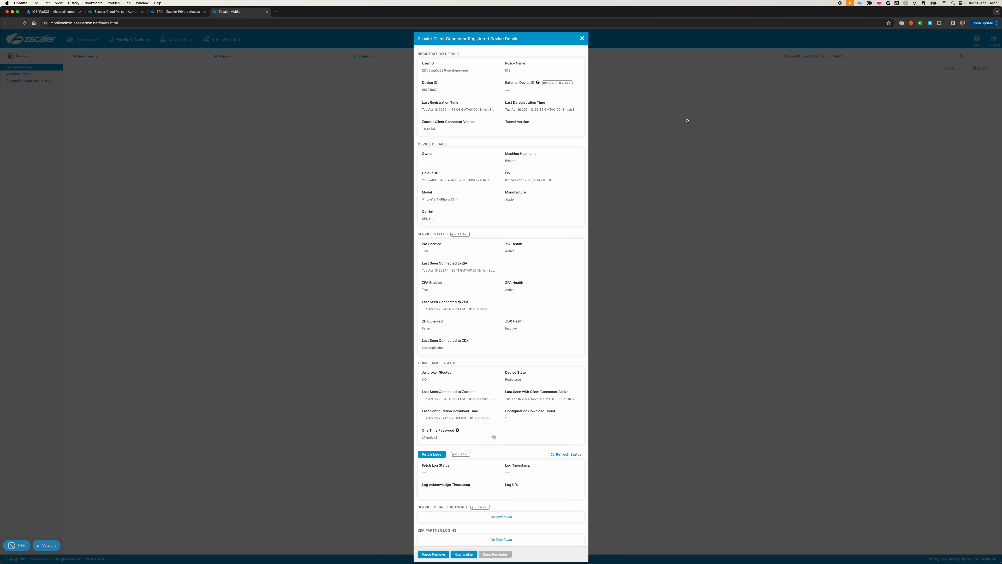
{"action": "left_click_drag", "start_coordinate": [421, 70], "coordinate": [468, 70]}
{"action": "double_click", "coordinate": [428, 91]}
{"action": "left_click", "coordinate": [435, 113]}
{"action": "scroll", "coordinate": [449, 292], "scroll_direction": "down", "scroll_amount": 1}
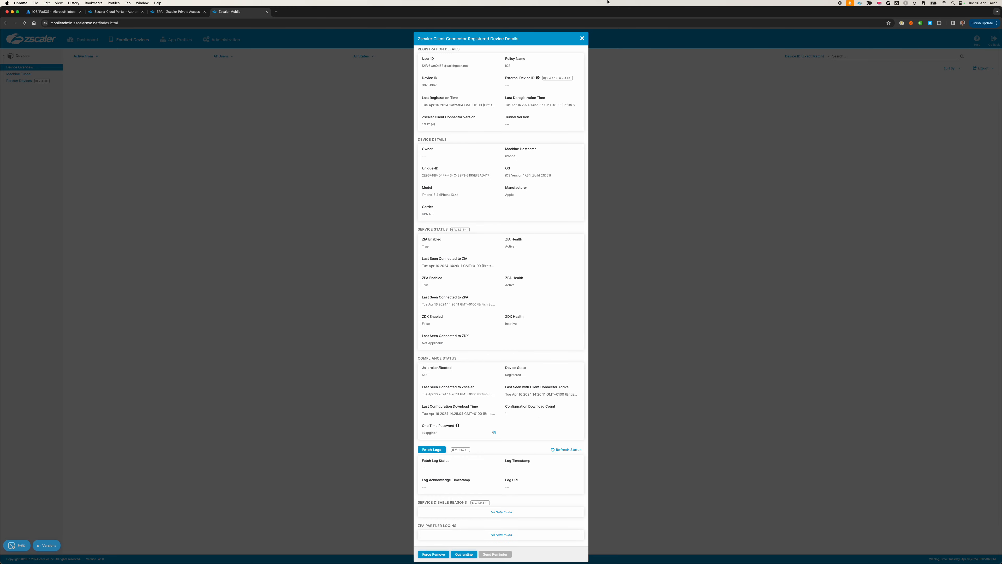
{"action": "left_click", "coordinate": [582, 38]}
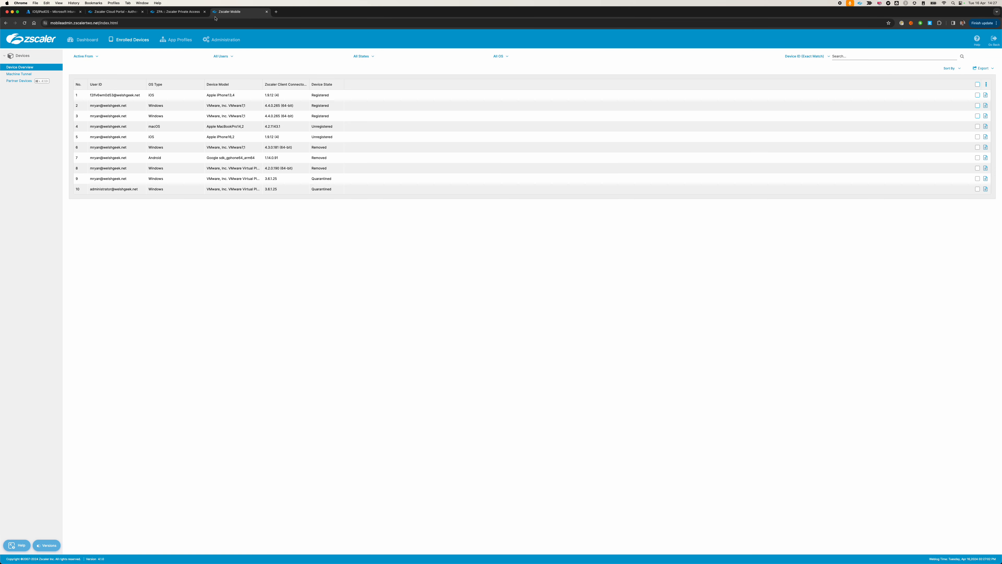
Open the Zscaler Private Access diagnostics logs and inspect the iPhone user's apache.welshgeek.net connection entry governed by the iOS policy.
{"action": "left_click", "coordinate": [166, 13]}
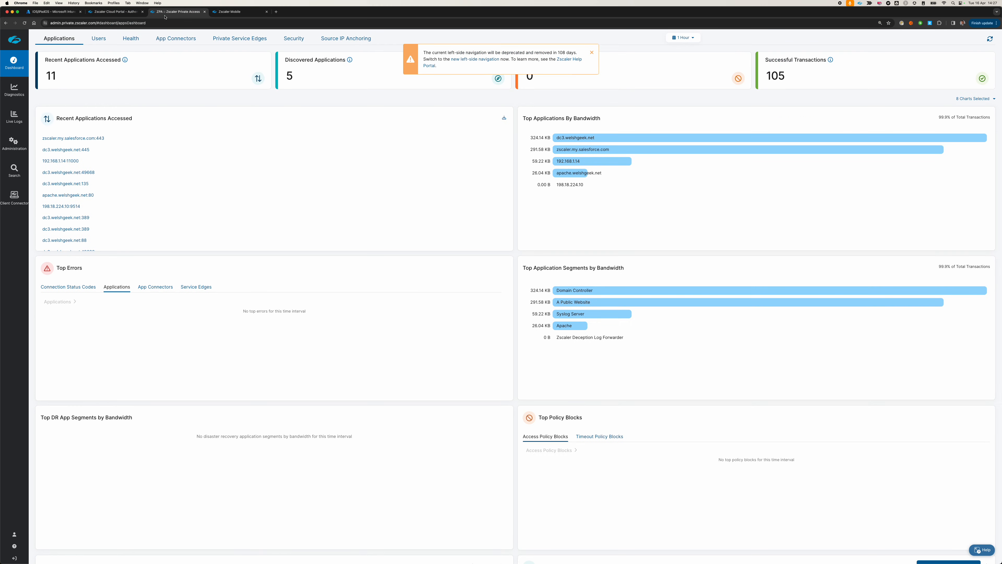
{"action": "left_click", "coordinate": [14, 90]}
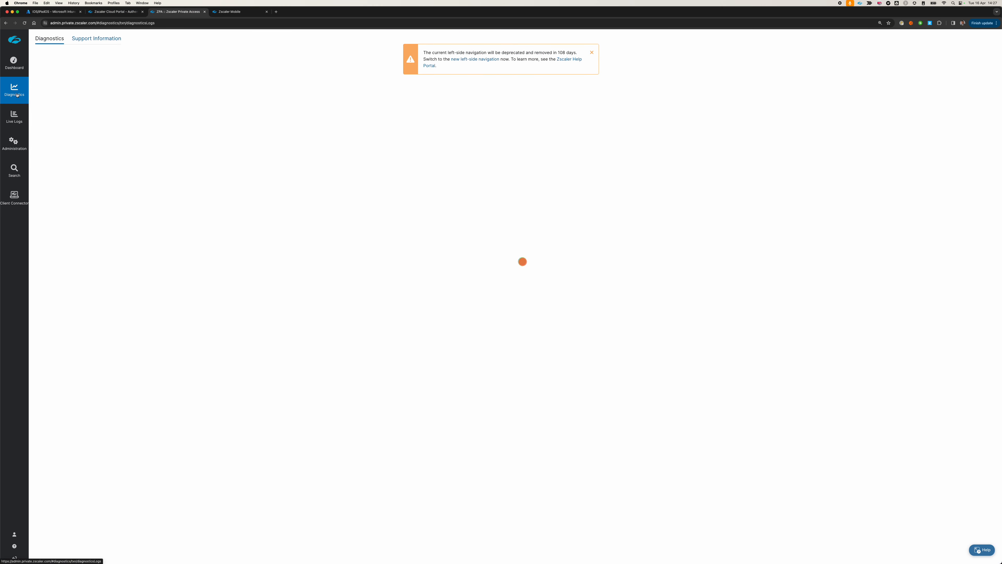
{"action": "left_click", "coordinate": [591, 52]}
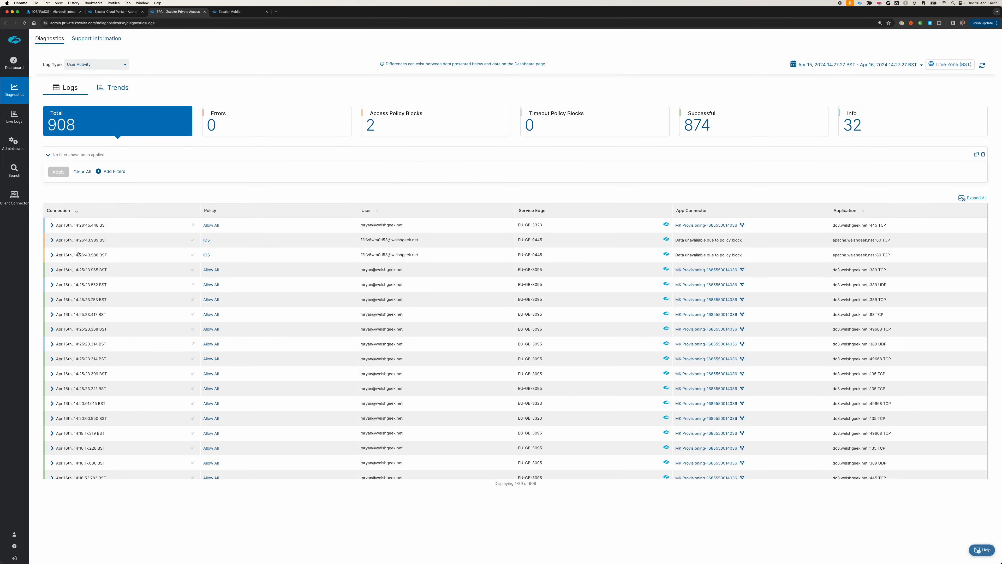
{"action": "left_click", "coordinate": [51, 240]}
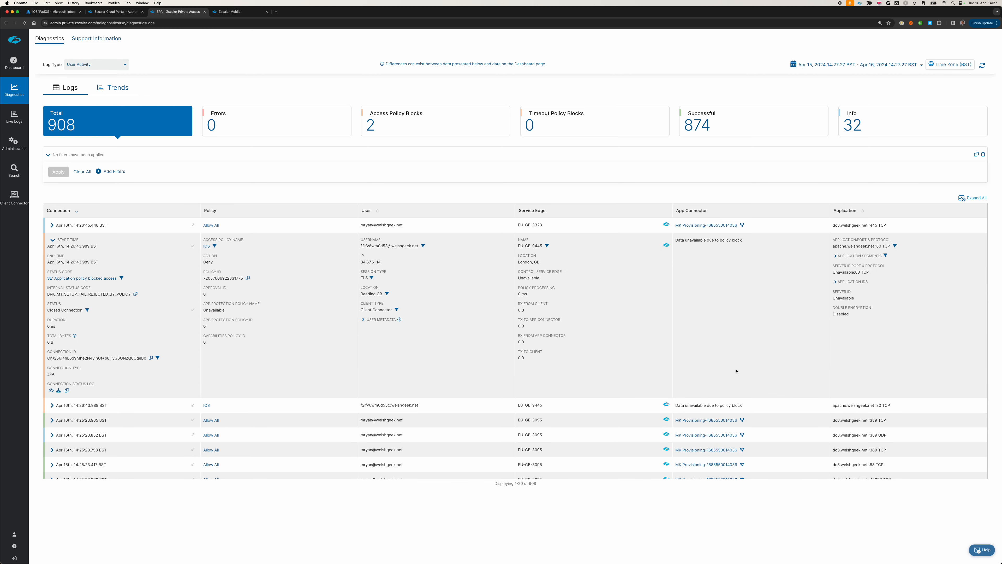
{"action": "scroll", "coordinate": [736, 371], "scroll_direction": "down", "scroll_amount": 2}
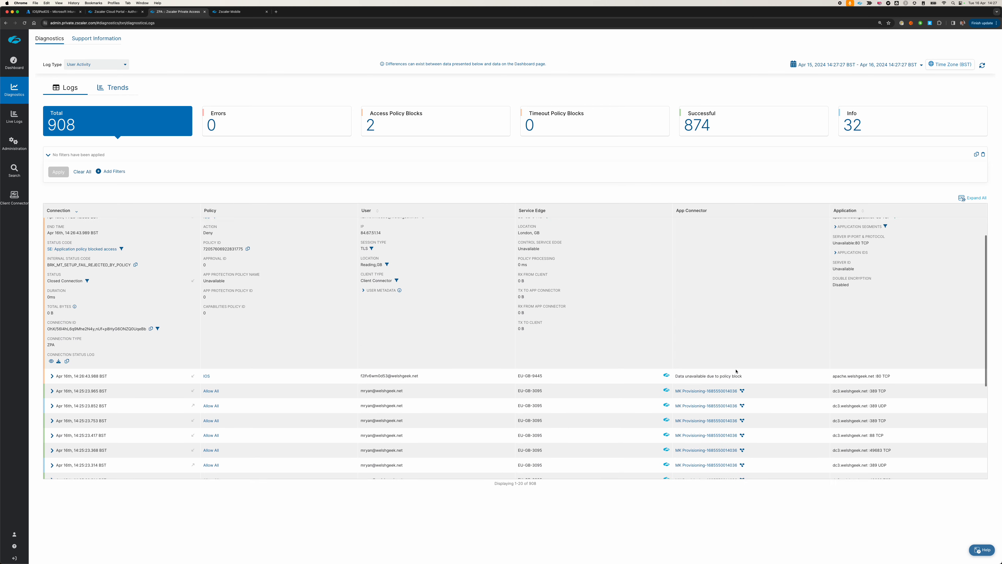
{"action": "scroll", "coordinate": [736, 371], "scroll_direction": "up", "scroll_amount": 2}
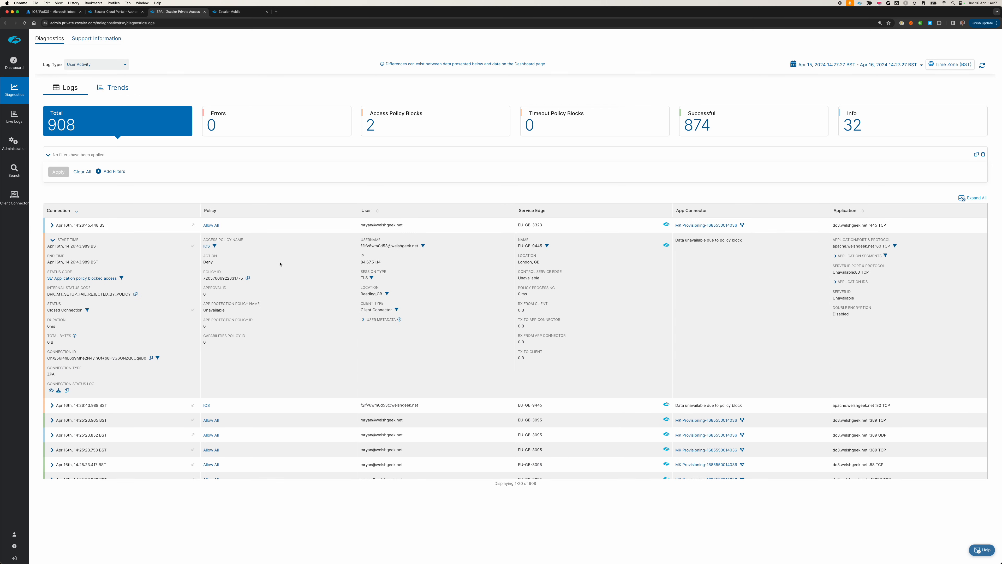
{"action": "double_click", "coordinate": [371, 245]}
Open User Management in the Zscaler Cloud Portal and highlight the iPhone's serial-number-based user ID.
{"action": "left_click", "coordinate": [115, 11]}
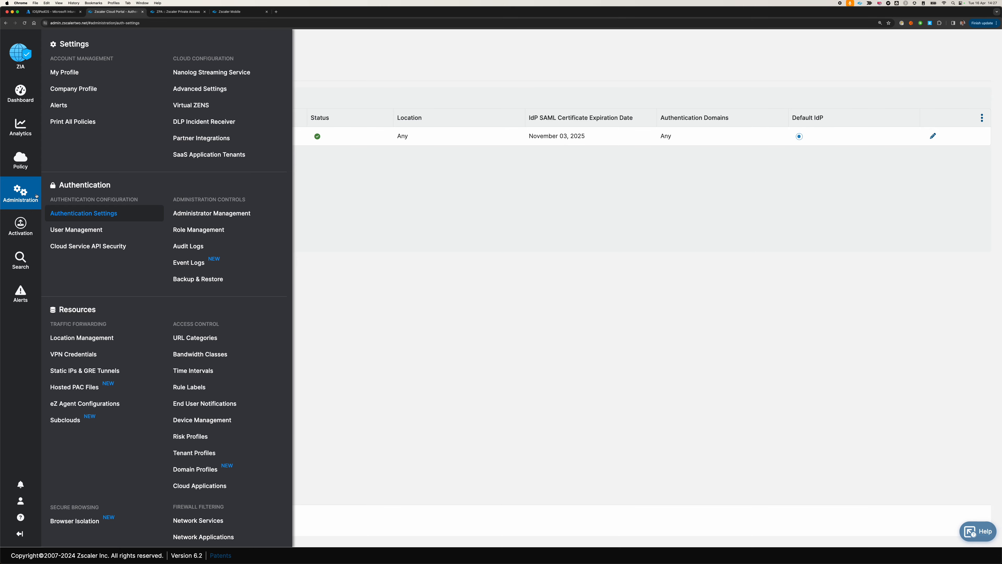
{"action": "mouse_move", "coordinate": [23, 201]}
{"action": "left_click", "coordinate": [79, 230]}
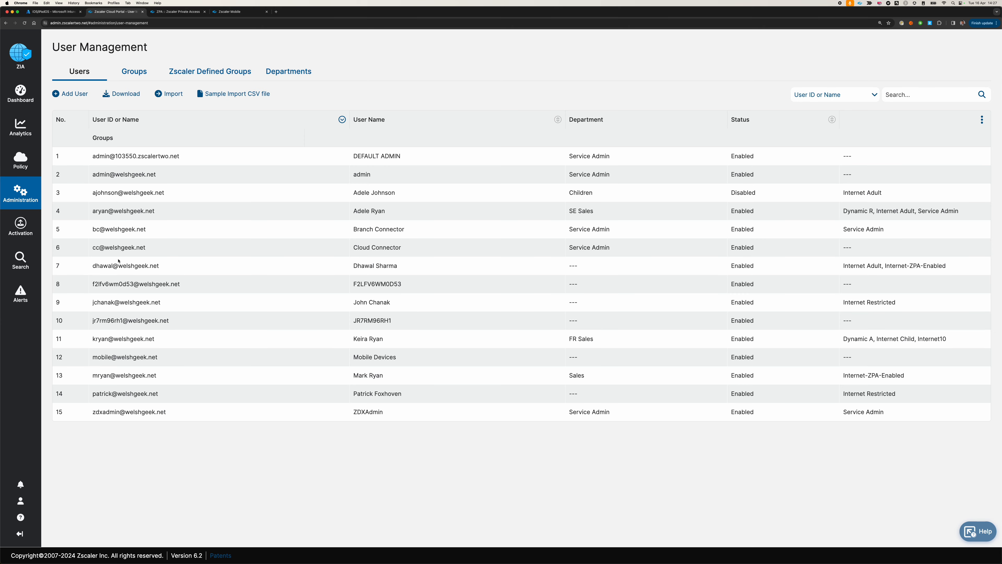
{"action": "left_click_drag", "start_coordinate": [94, 282], "coordinate": [200, 285]}
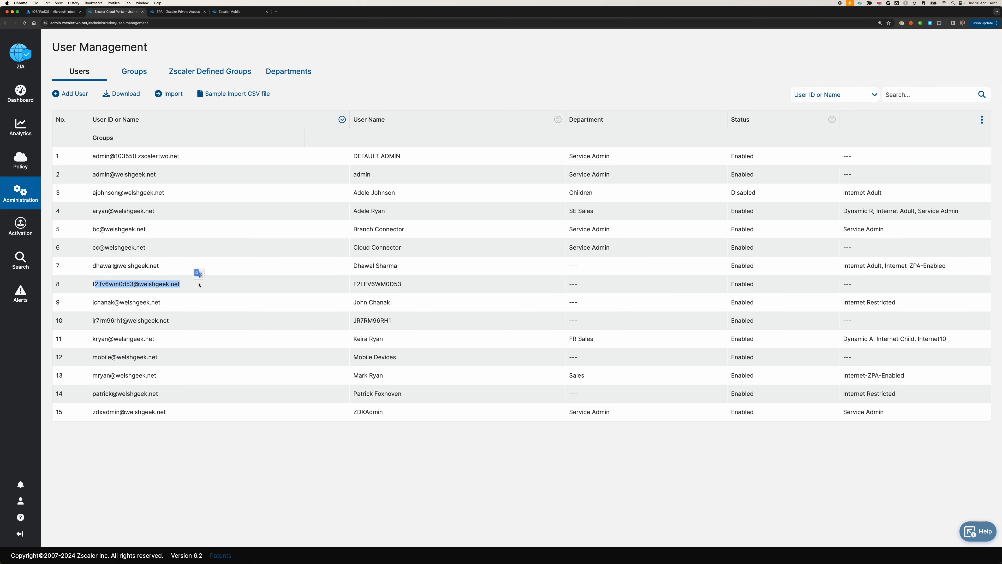
Open the Web Insights logs and display the records for the last 2 minutes.
{"action": "mouse_move", "coordinate": [21, 126]}
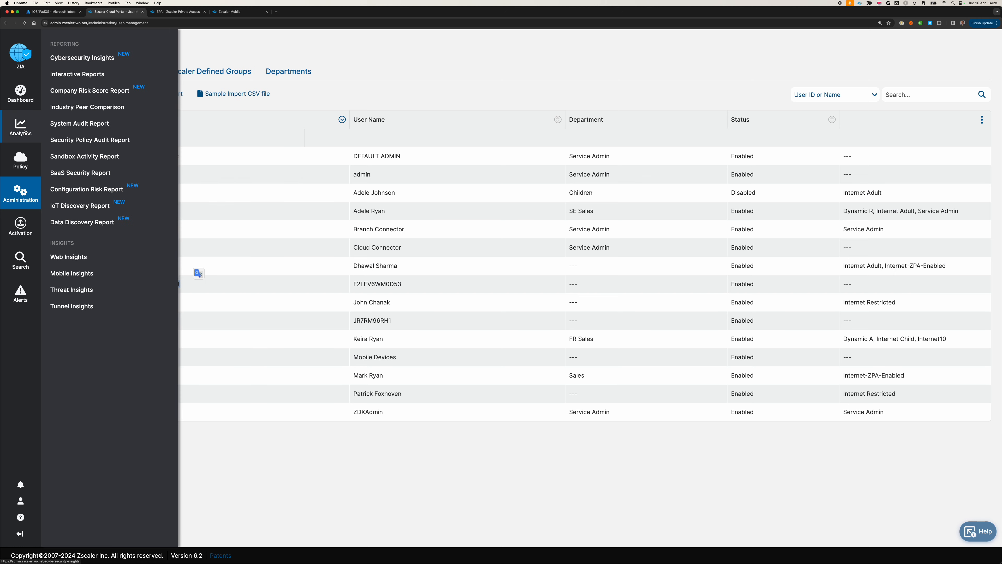
{"action": "left_click", "coordinate": [70, 257]}
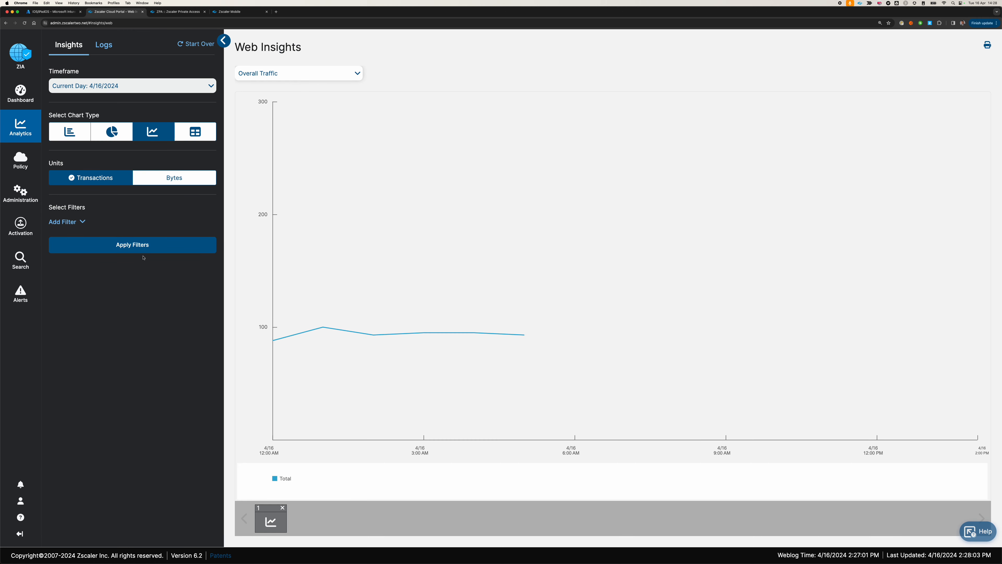
{"action": "left_click", "coordinate": [106, 46]}
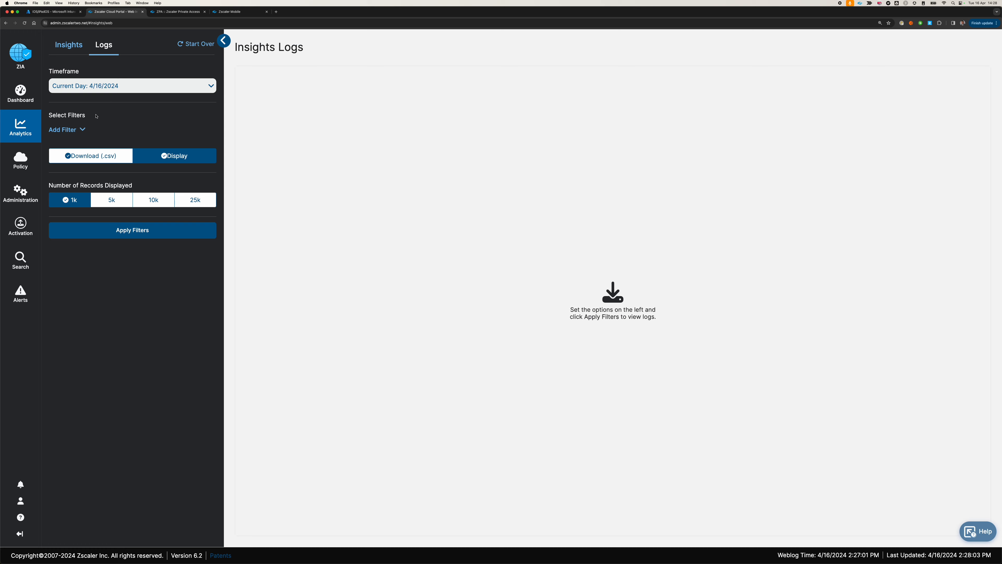
{"action": "left_click", "coordinate": [96, 86]}
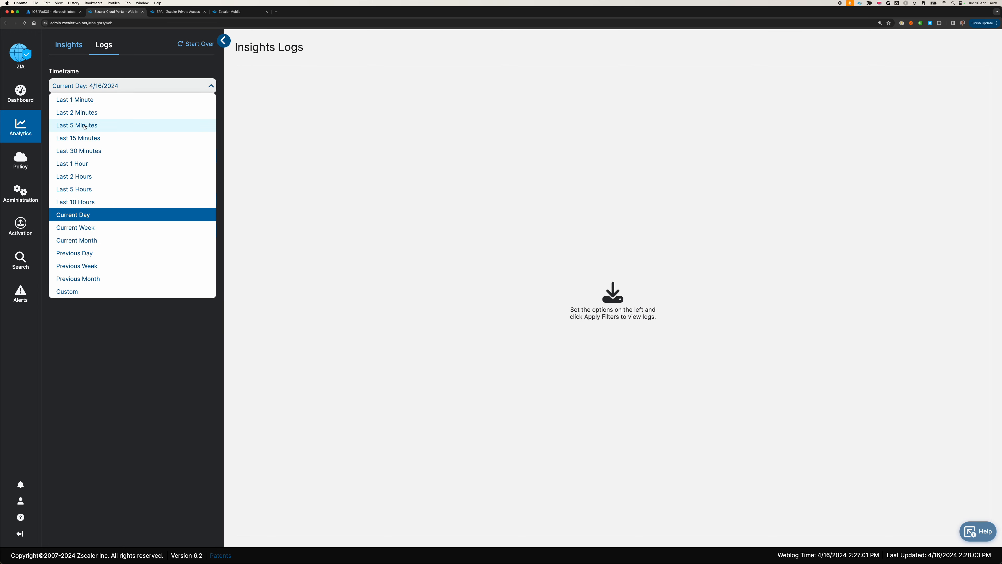
{"action": "left_click", "coordinate": [89, 115]}
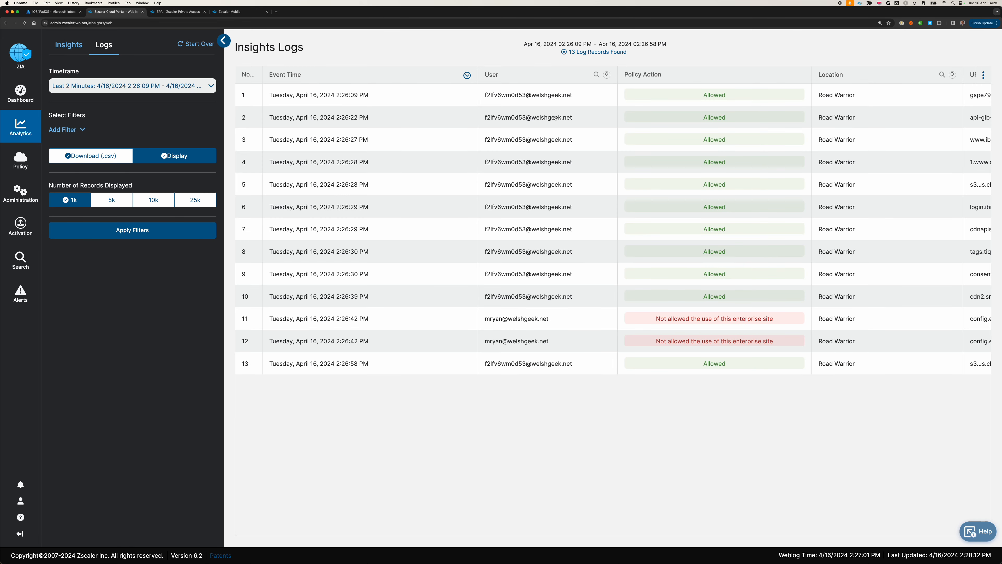
Highlight the iPhone's serial-number-based user entries in log records 1 to 10 and review their policy actions, locations and URLs.
{"action": "left_click_drag", "start_coordinate": [488, 98], "coordinate": [591, 296]}
{"action": "scroll", "coordinate": [591, 295], "scroll_direction": "right", "scroll_amount": 2}
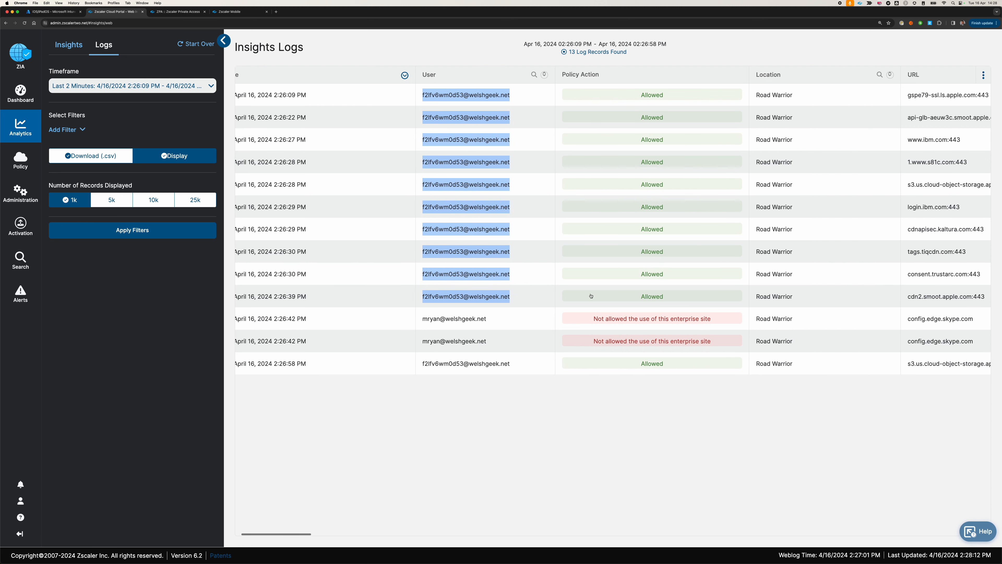
{"action": "scroll", "coordinate": [591, 296], "scroll_direction": "left", "scroll_amount": 2}
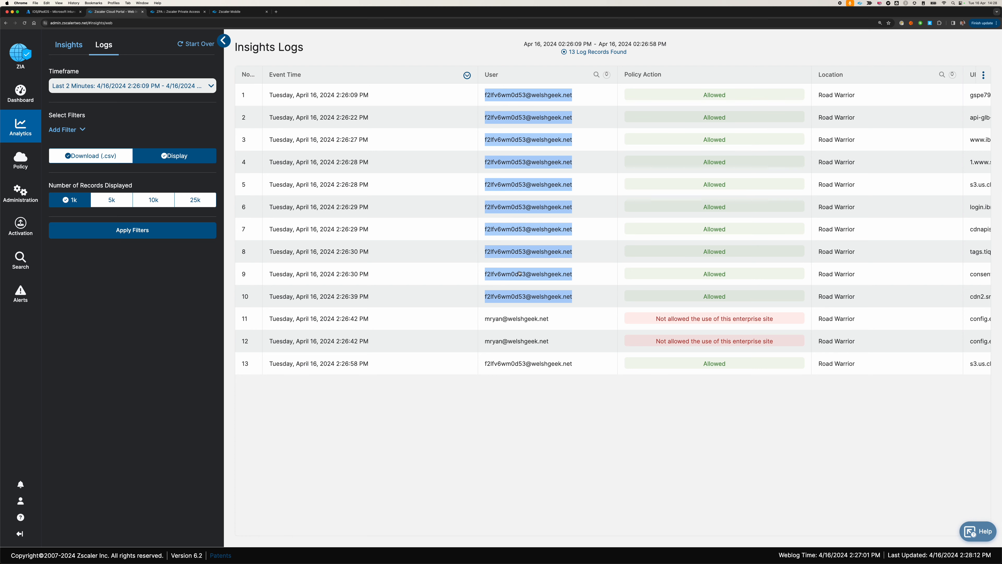
Switch to the Microsoft Intune admin center and open the iPhone's overview from the iOS/iPadOS devices list.
{"action": "left_click", "coordinate": [60, 11]}
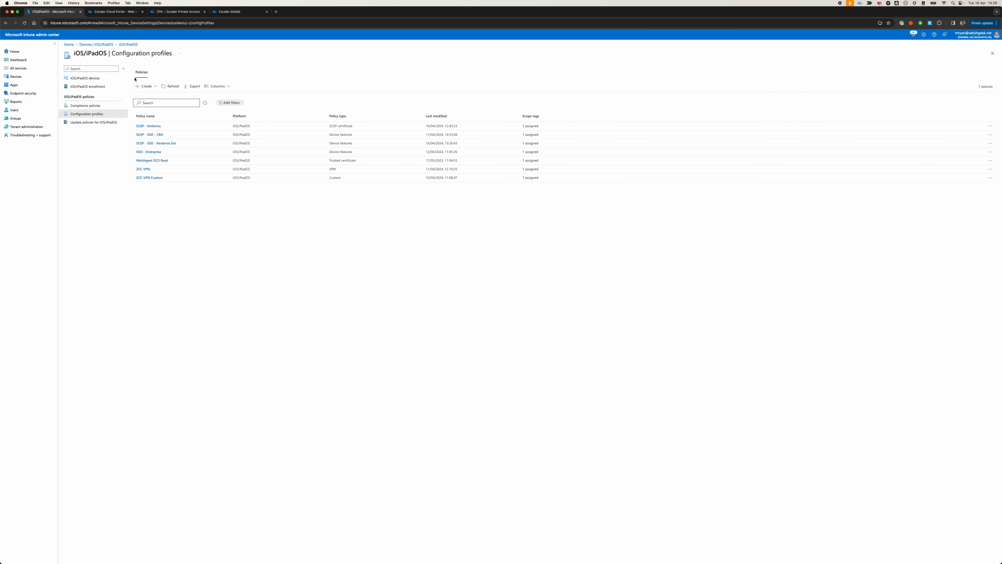
{"action": "left_click", "coordinate": [87, 78]}
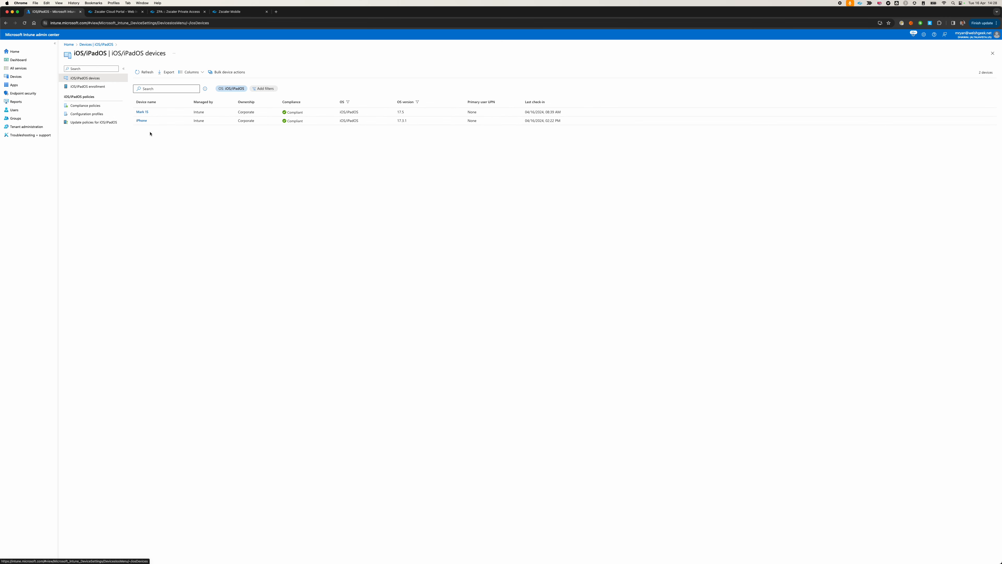
{"action": "left_click", "coordinate": [142, 123]}
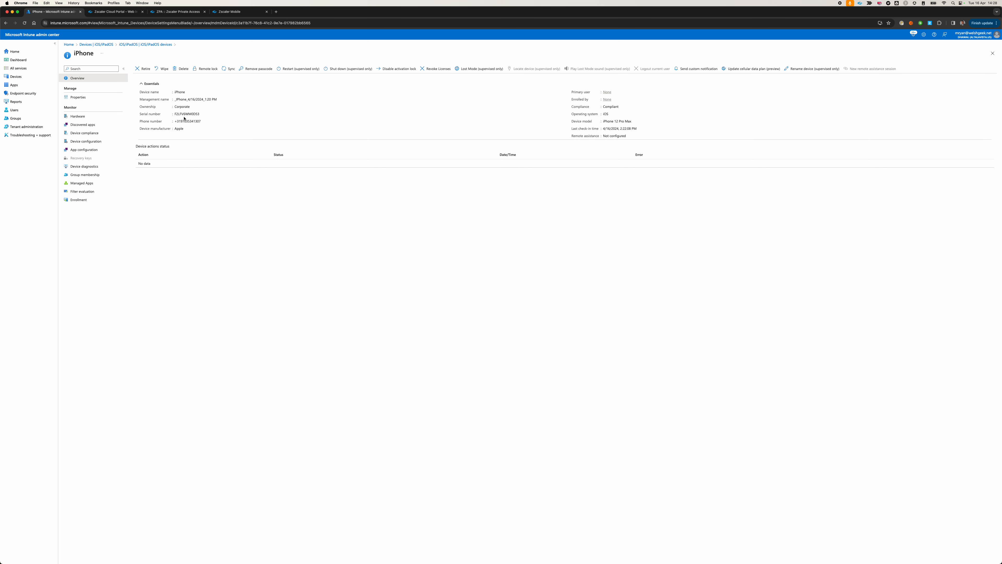
Review the iPhone's properties and hardware details, highlighting the Supervised value under Conditional access.
{"action": "left_click", "coordinate": [78, 97]}
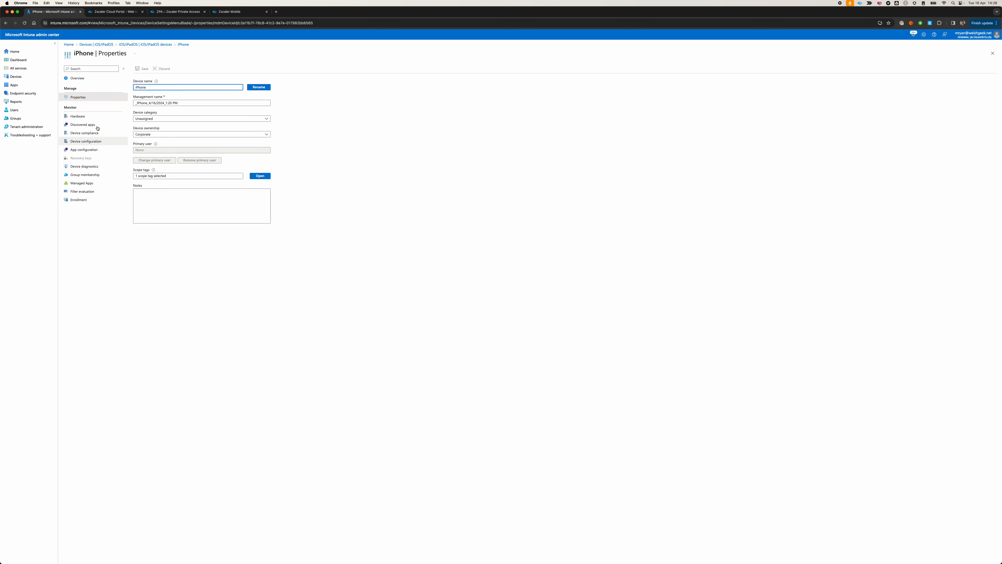
{"action": "left_click", "coordinate": [84, 118]}
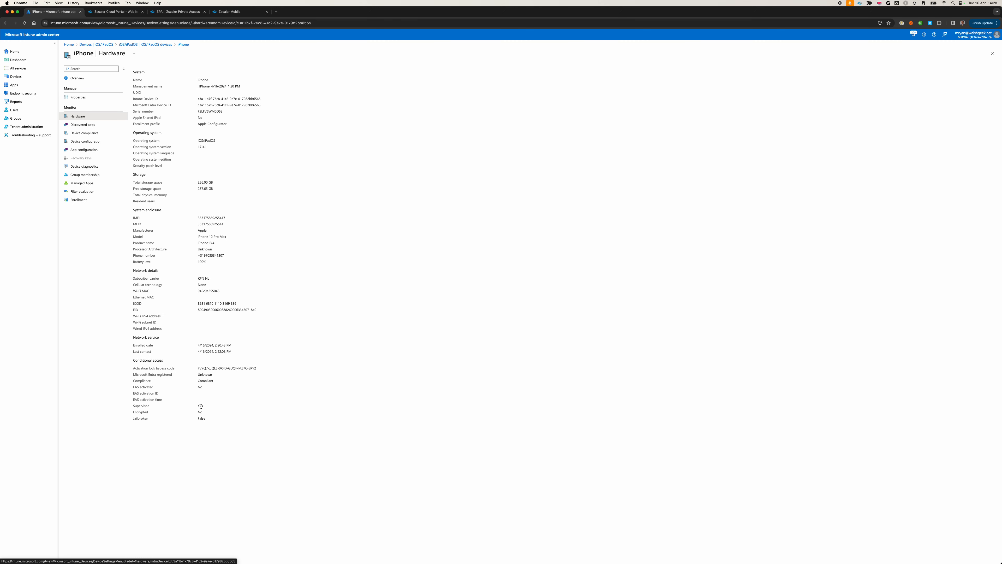
{"action": "left_click_drag", "start_coordinate": [201, 406], "coordinate": [200, 411]}
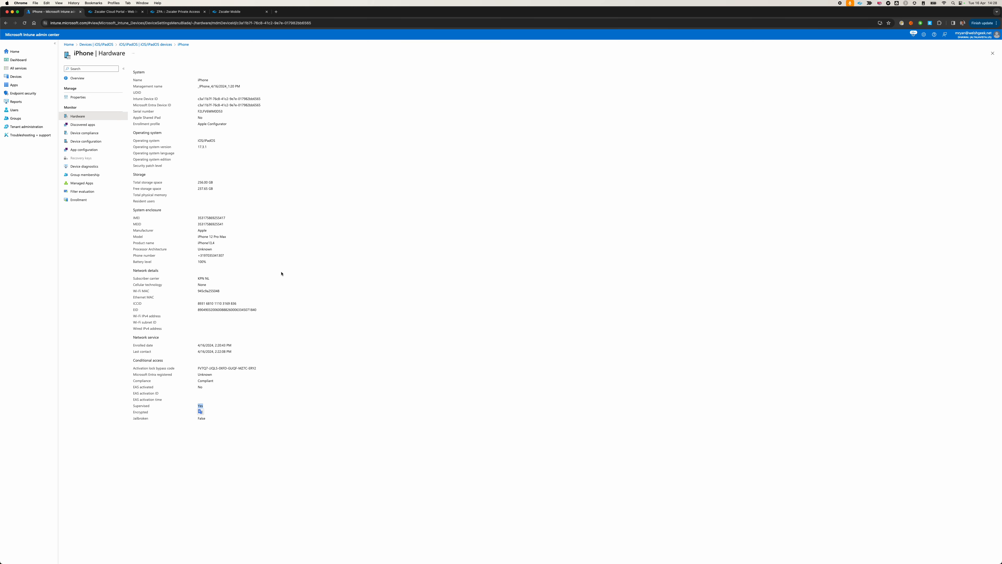